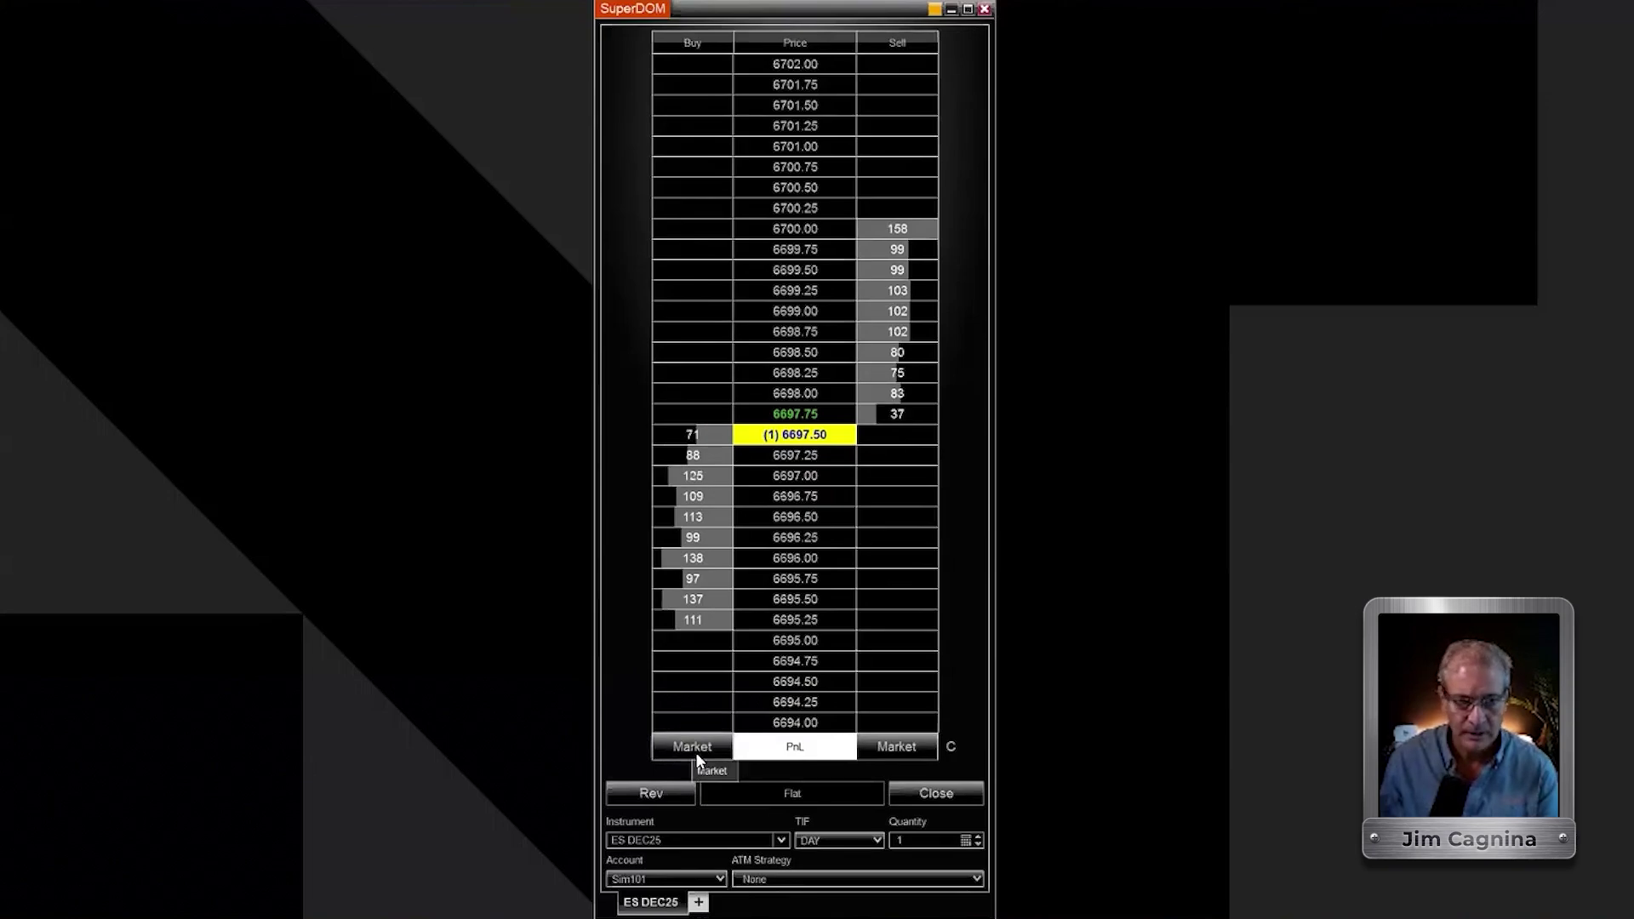
Step: Buy one ES DEC25 contract at market, then cycle the PnL display through currency and percent back to points
left_click(693, 748)
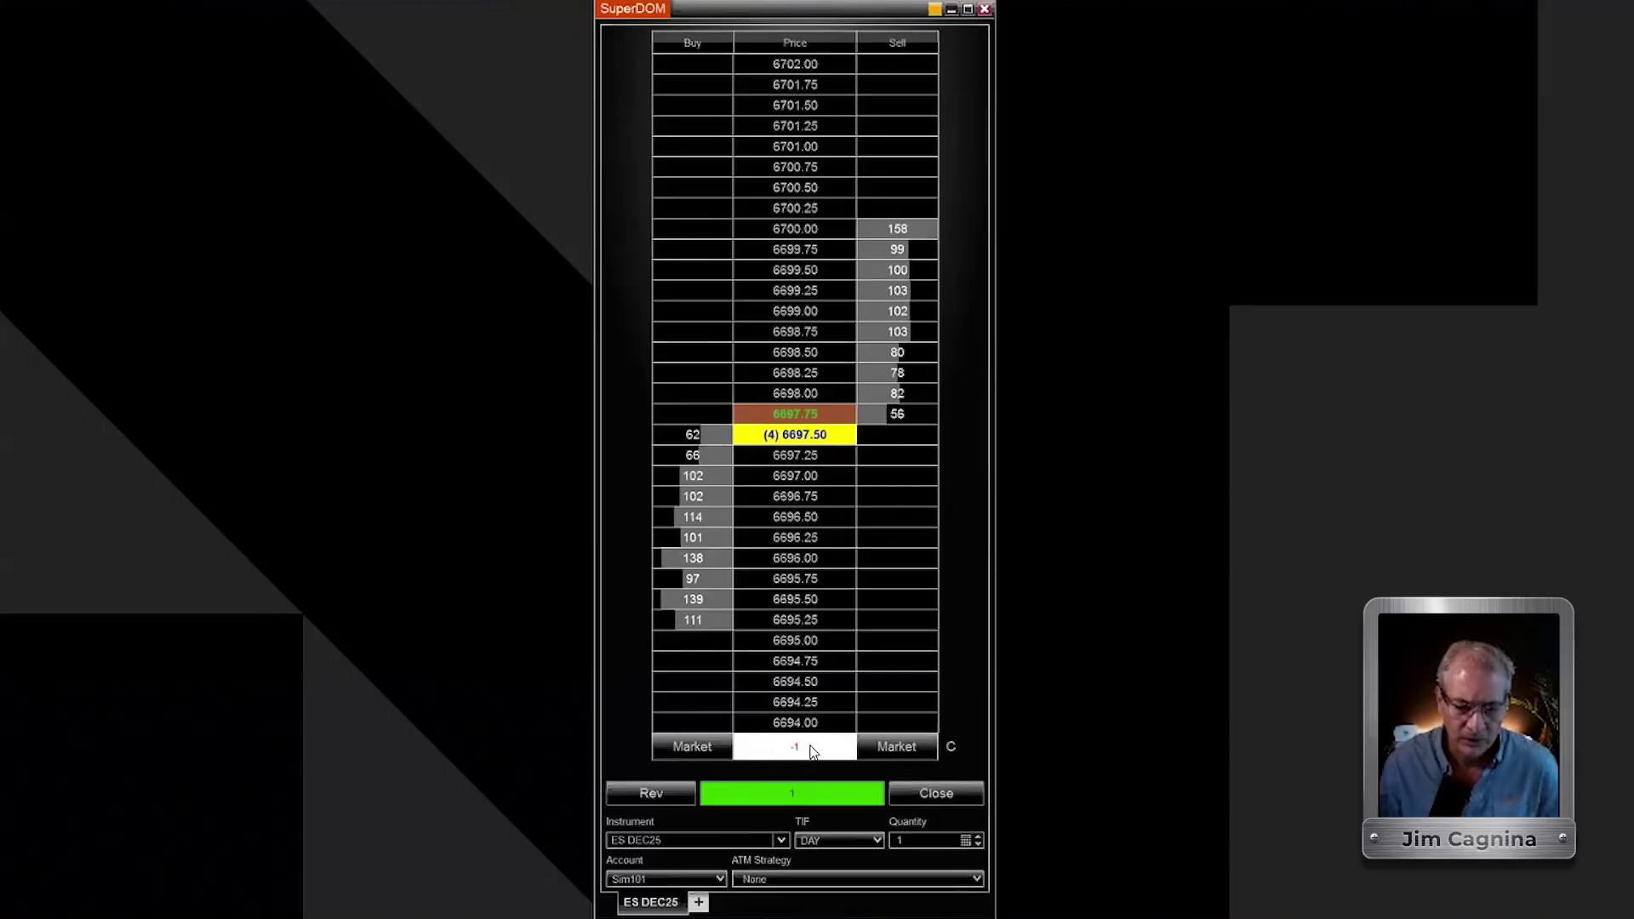
left_click(816, 751)
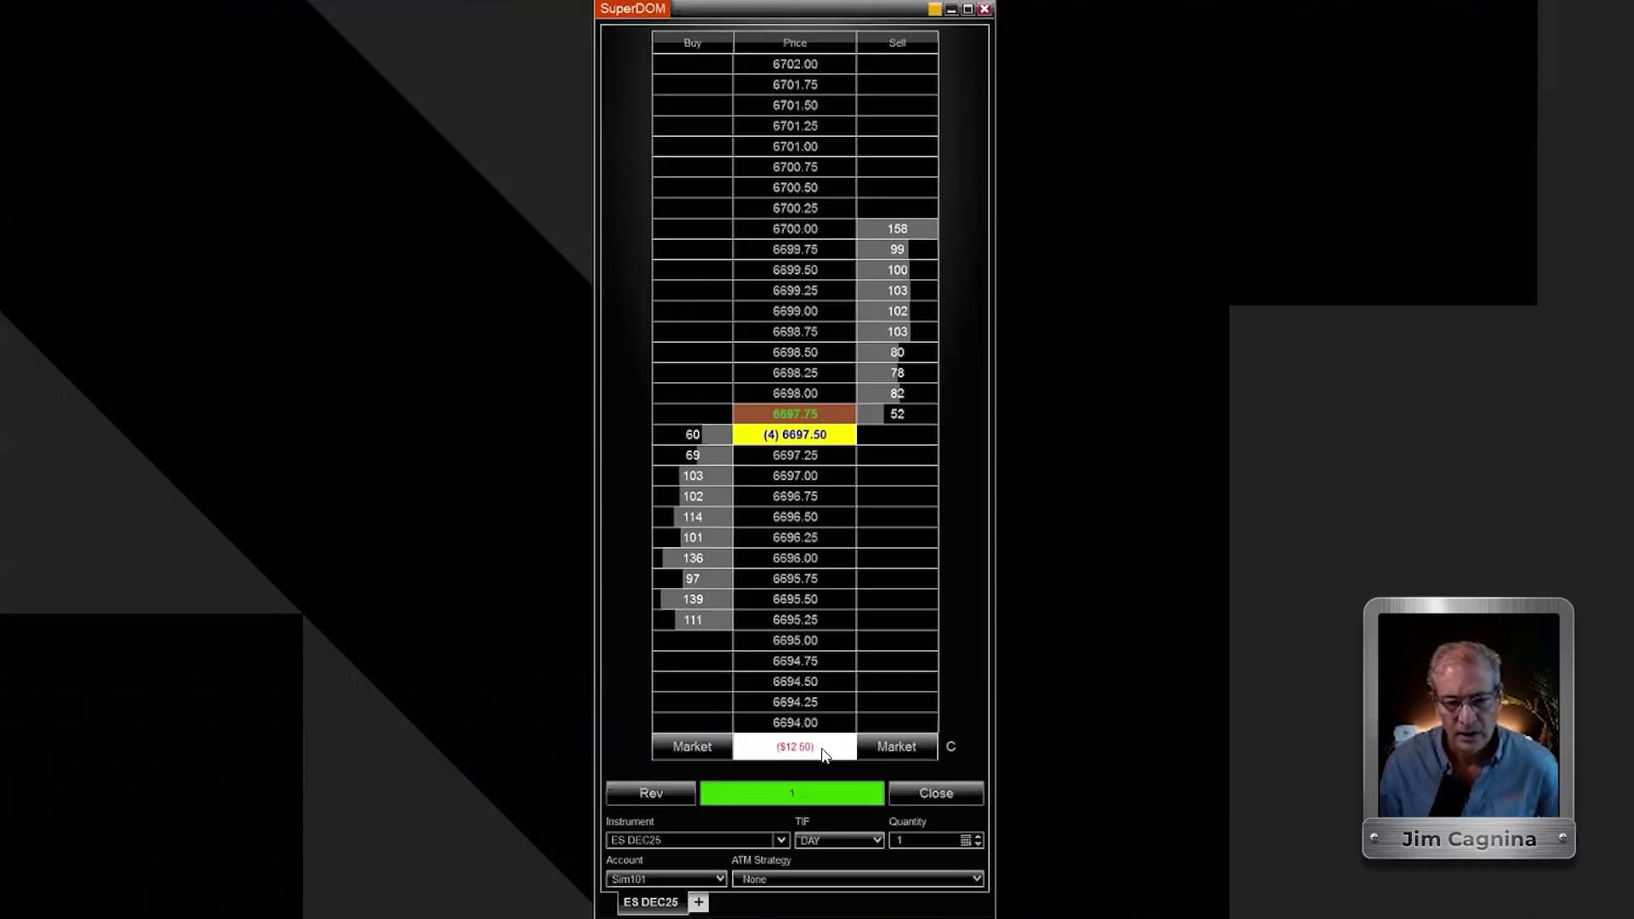
left_click(824, 755)
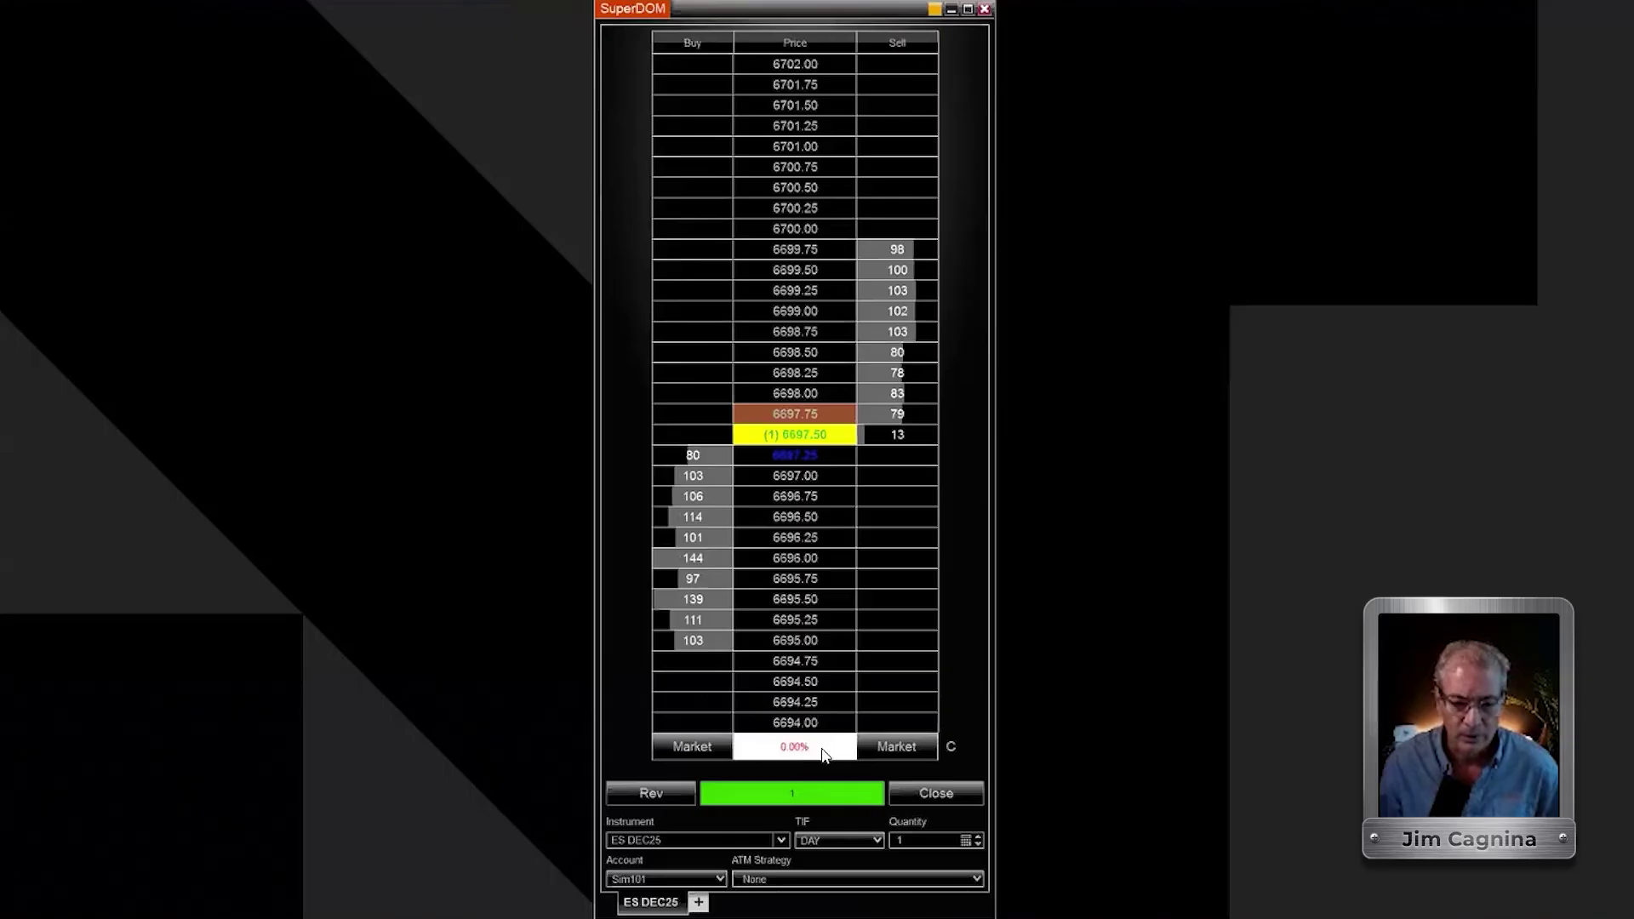
left_click(824, 755)
left_click(824, 755)
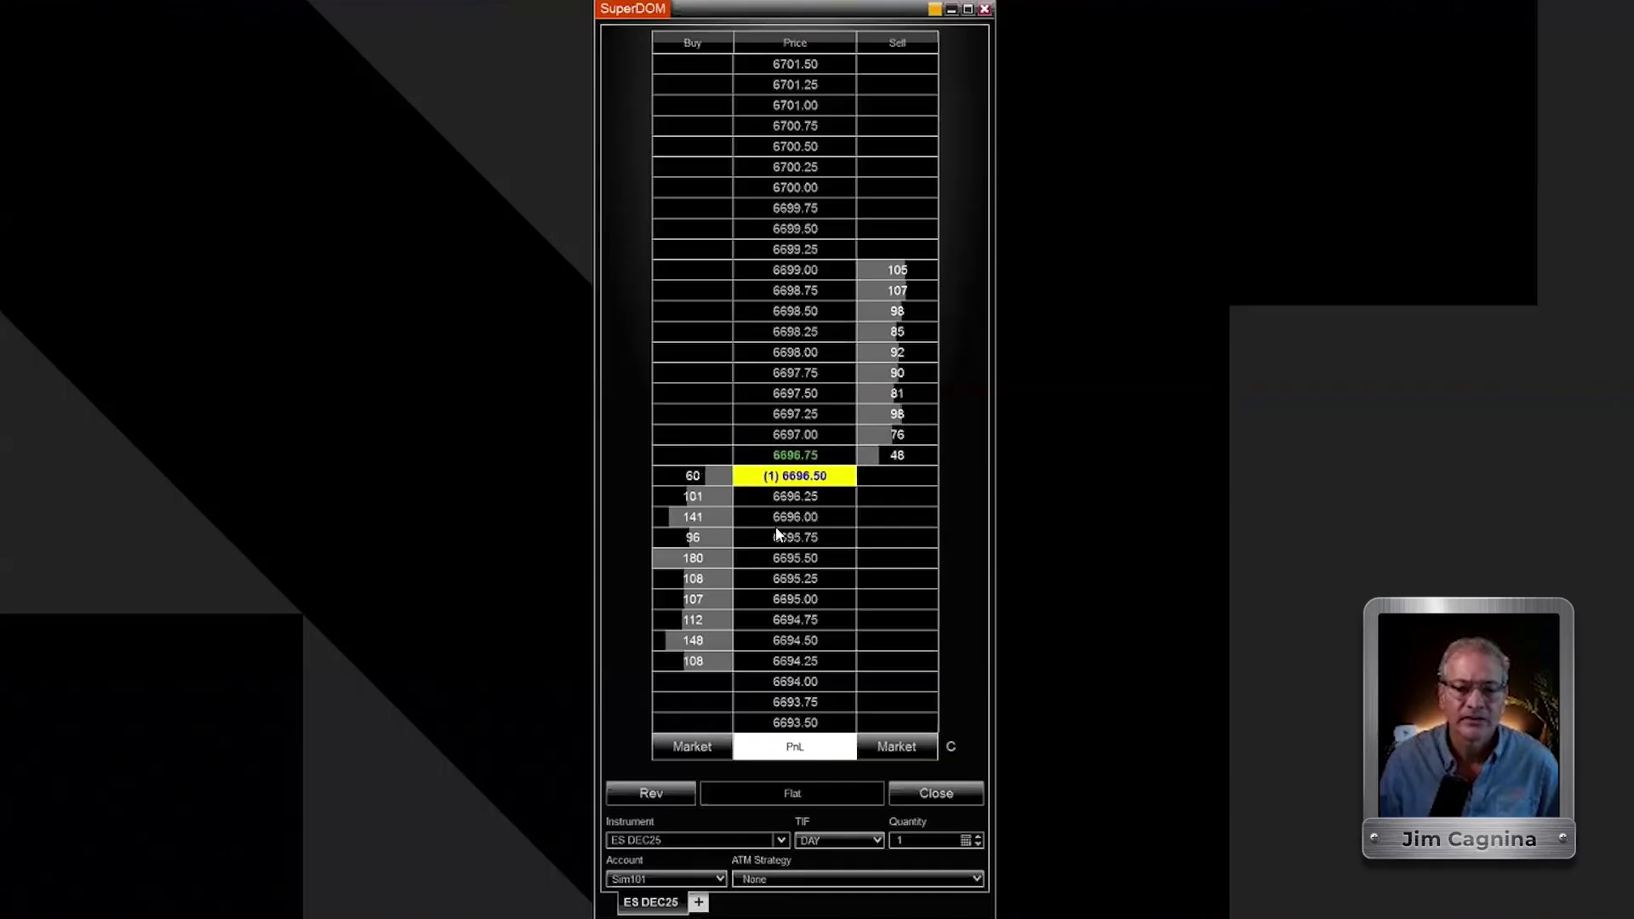
Step: Place a one-lot ES DEC25 buy limit order at 6696.00 in the SuperDOM
left_click(686, 517)
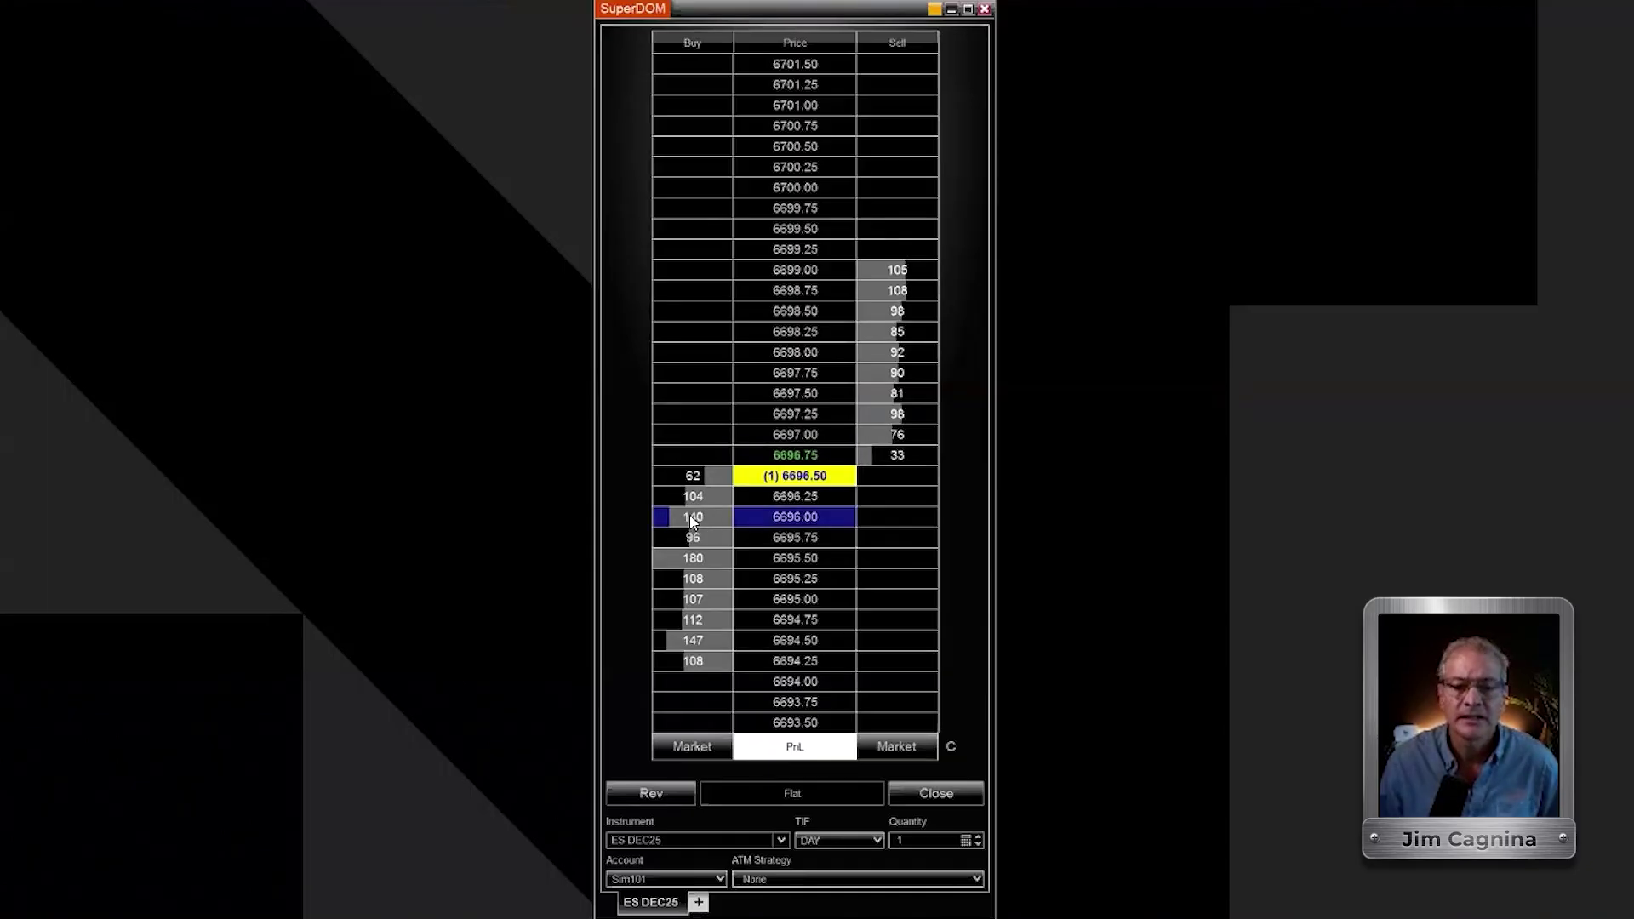
left_click(689, 517)
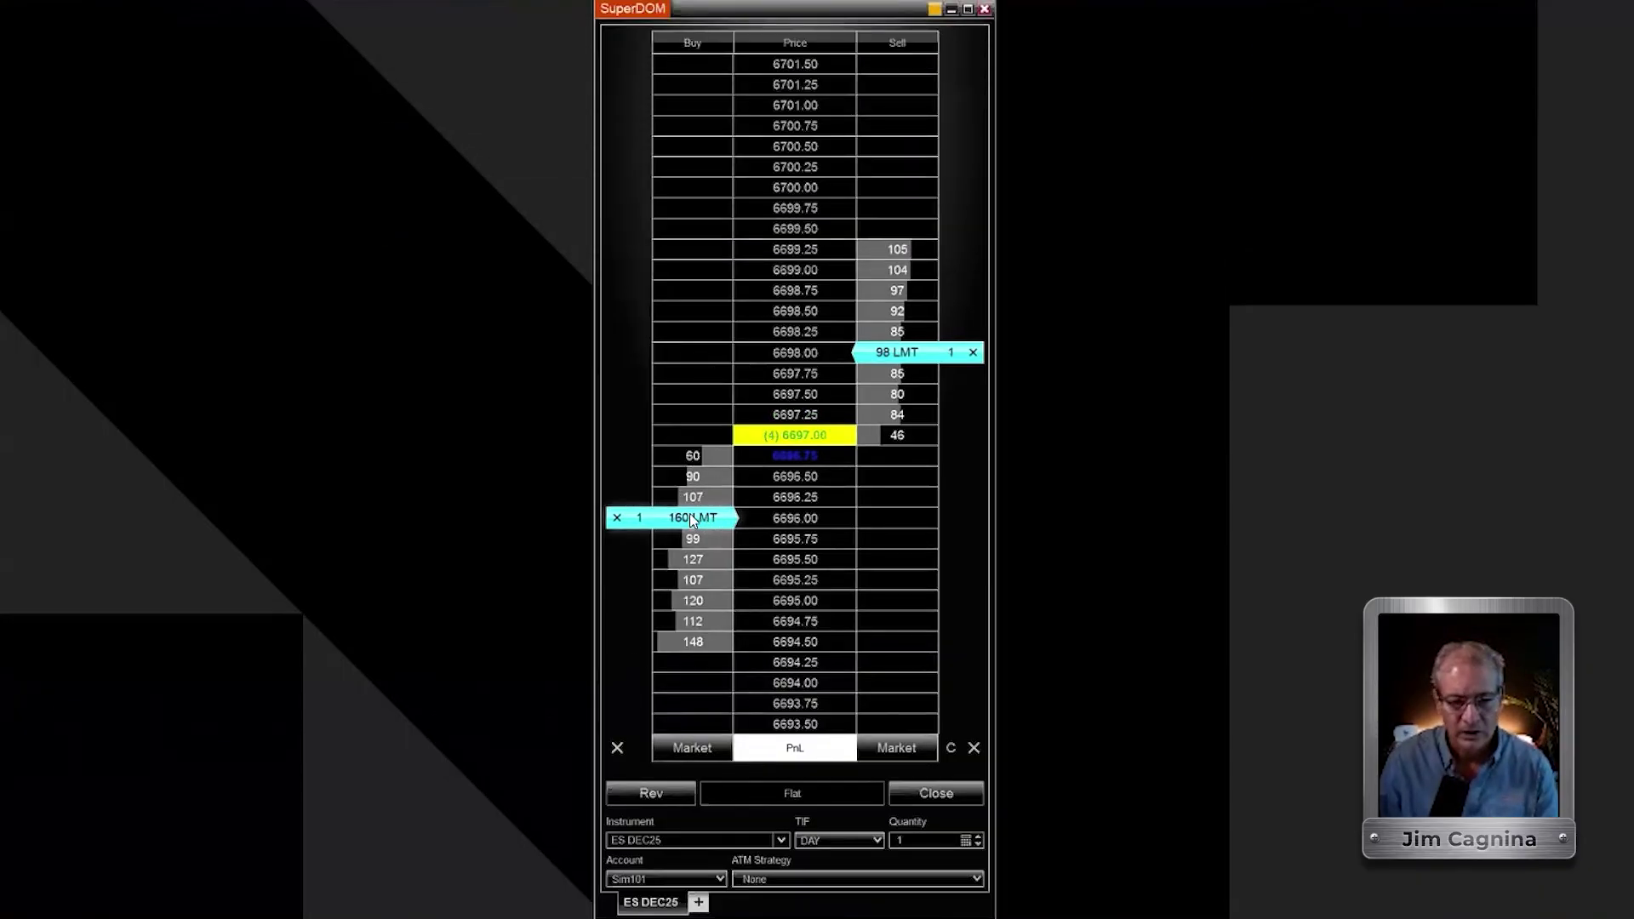
Step: Move the buy limit down to 6695.50 and the sell limit up to 6698.50, then cancel the working orders
left_click_drag(691, 519, 690, 558)
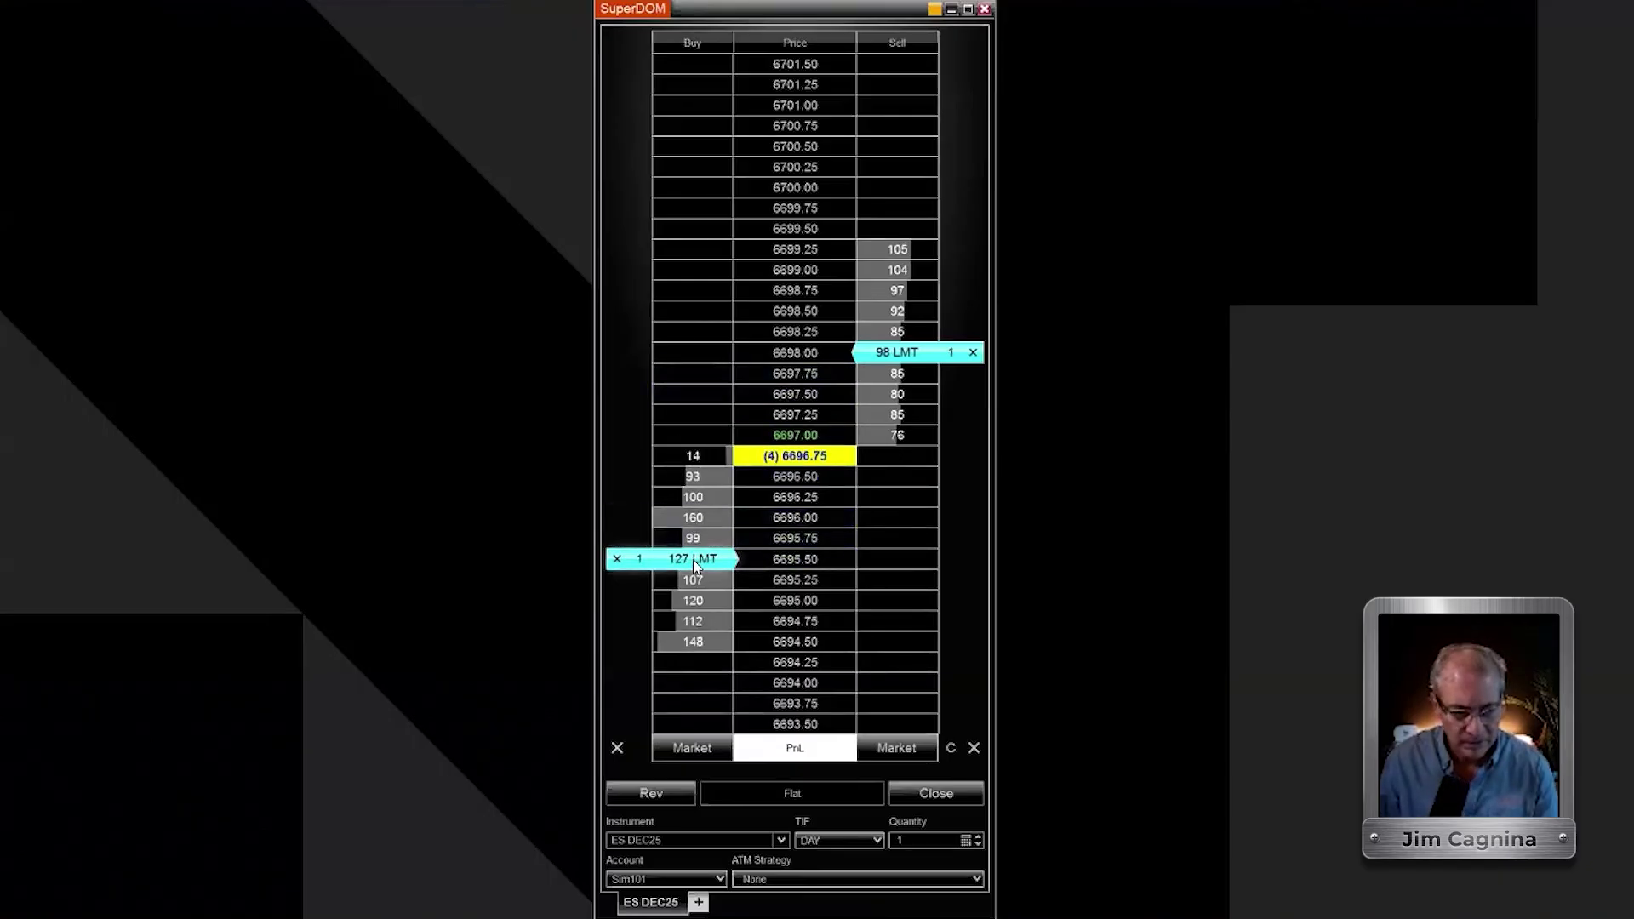
mouse_move(693, 559)
left_mouse_down()
mouse_move(703, 522)
mouse_move(703, 569)
left_mouse_up()
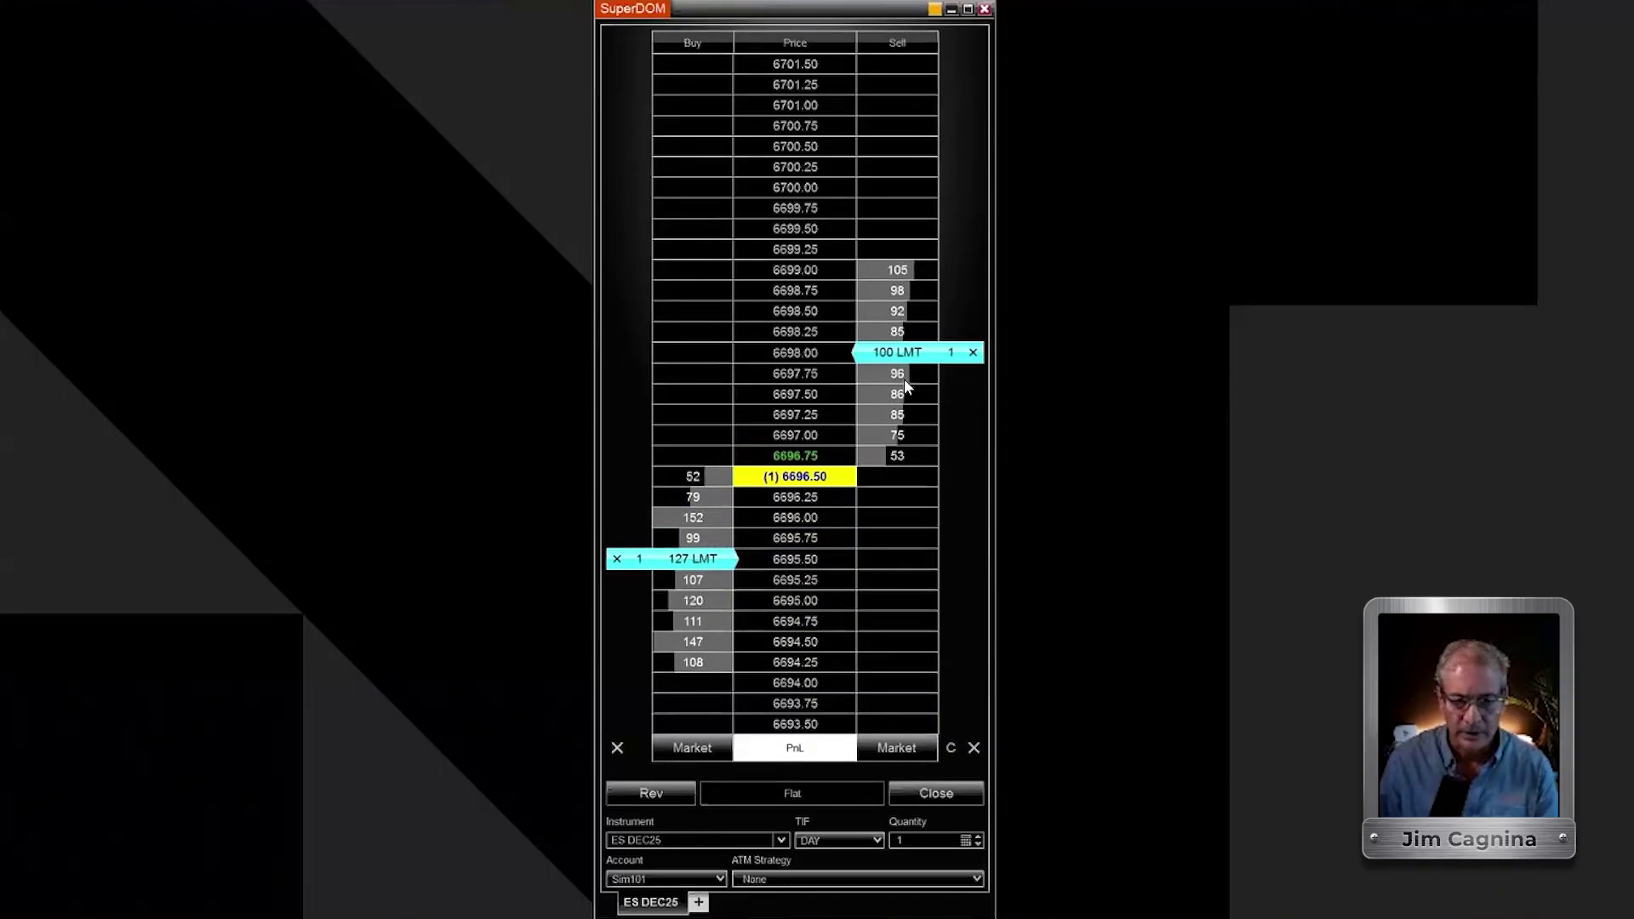
left_click(897, 317)
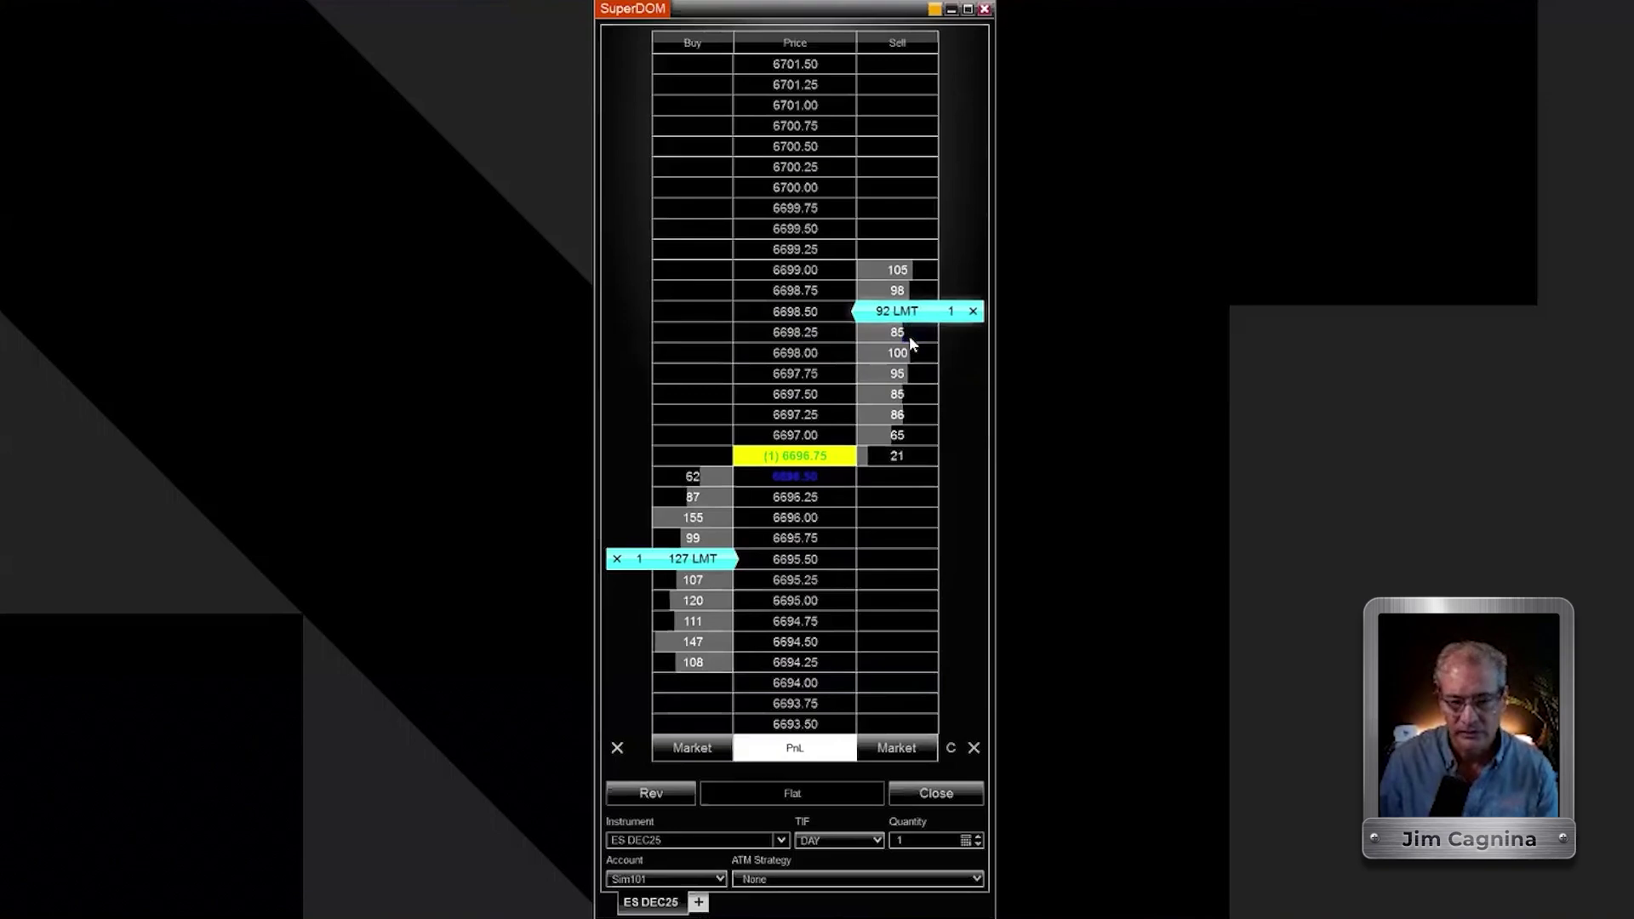
left_click(972, 311)
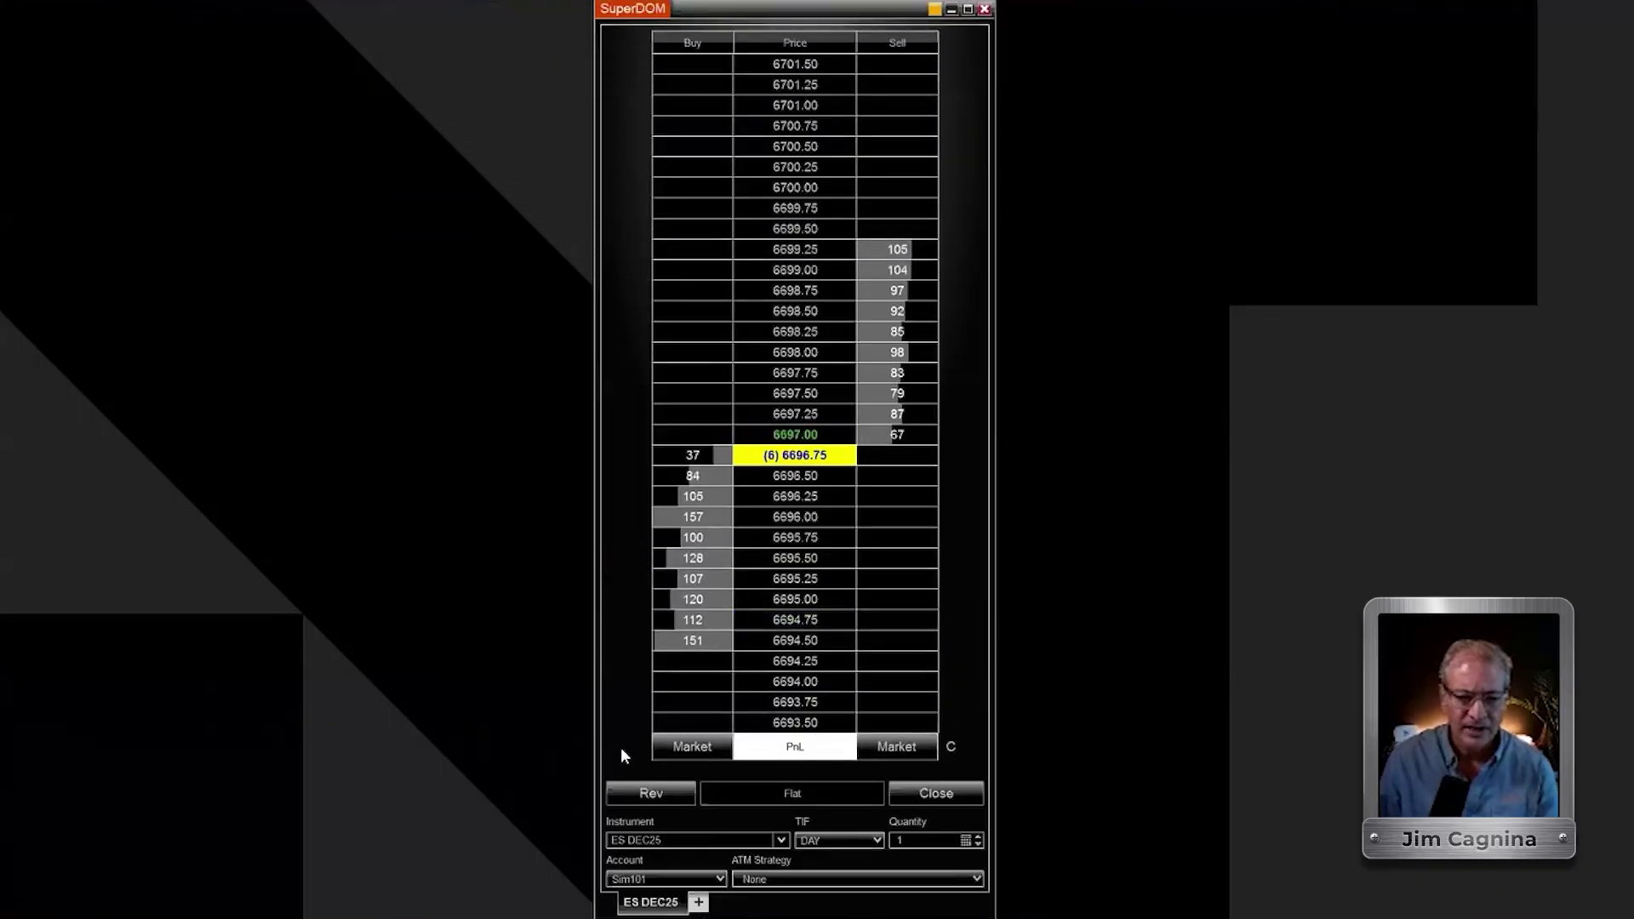
Step: Buy one contract at market and place a one-lot sell limit target at 6699.00
left_click(675, 751)
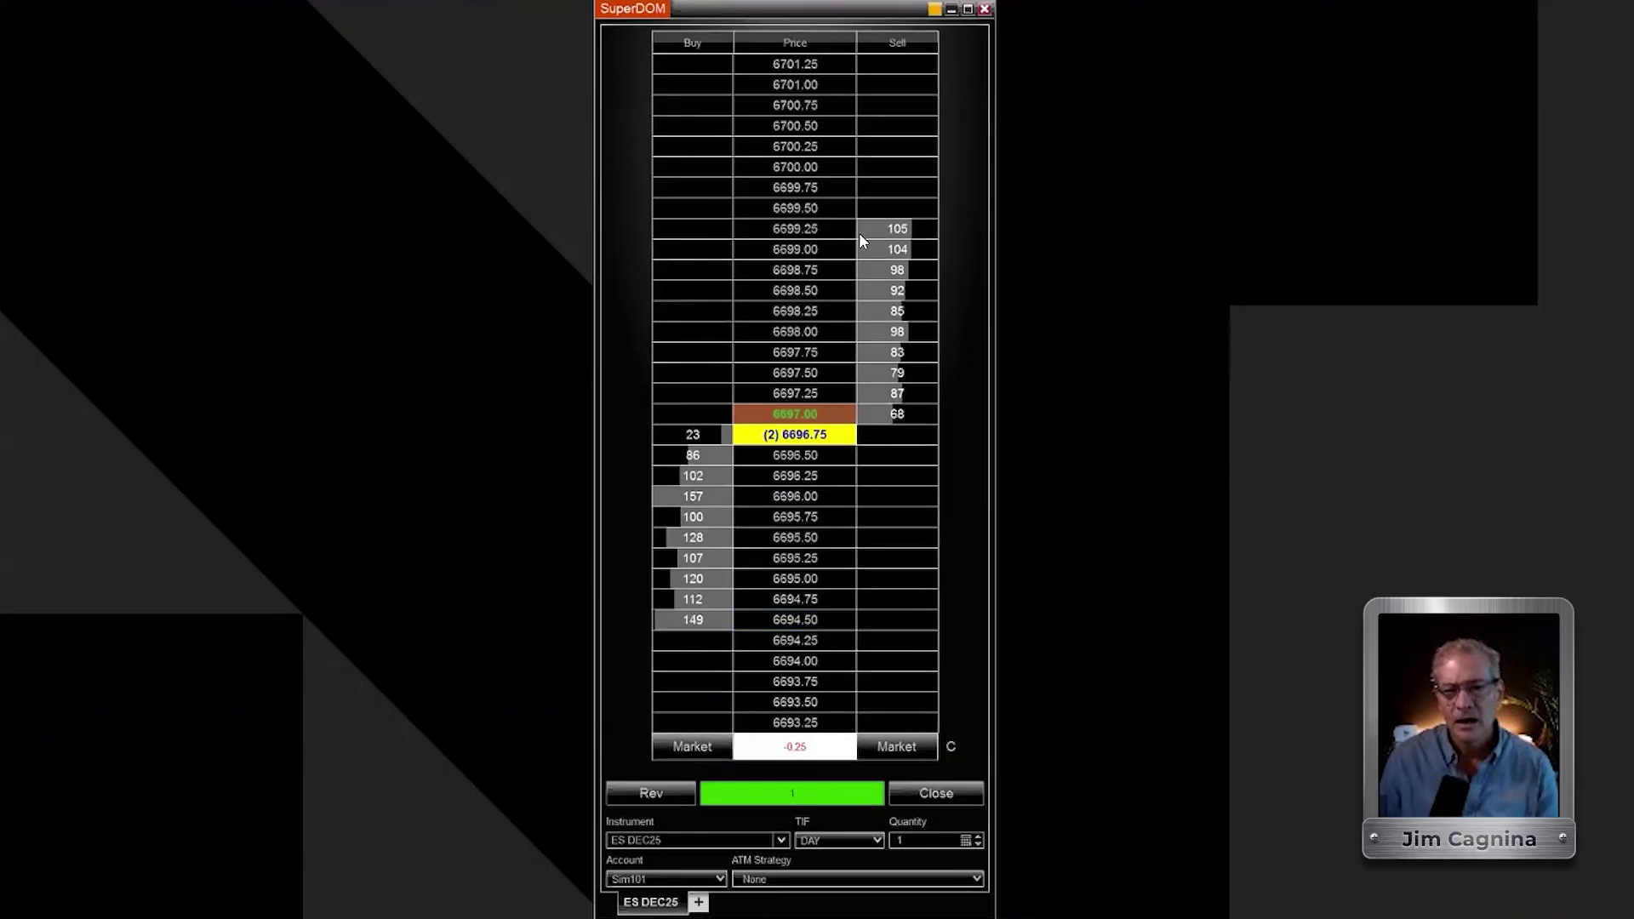
left_click(904, 251)
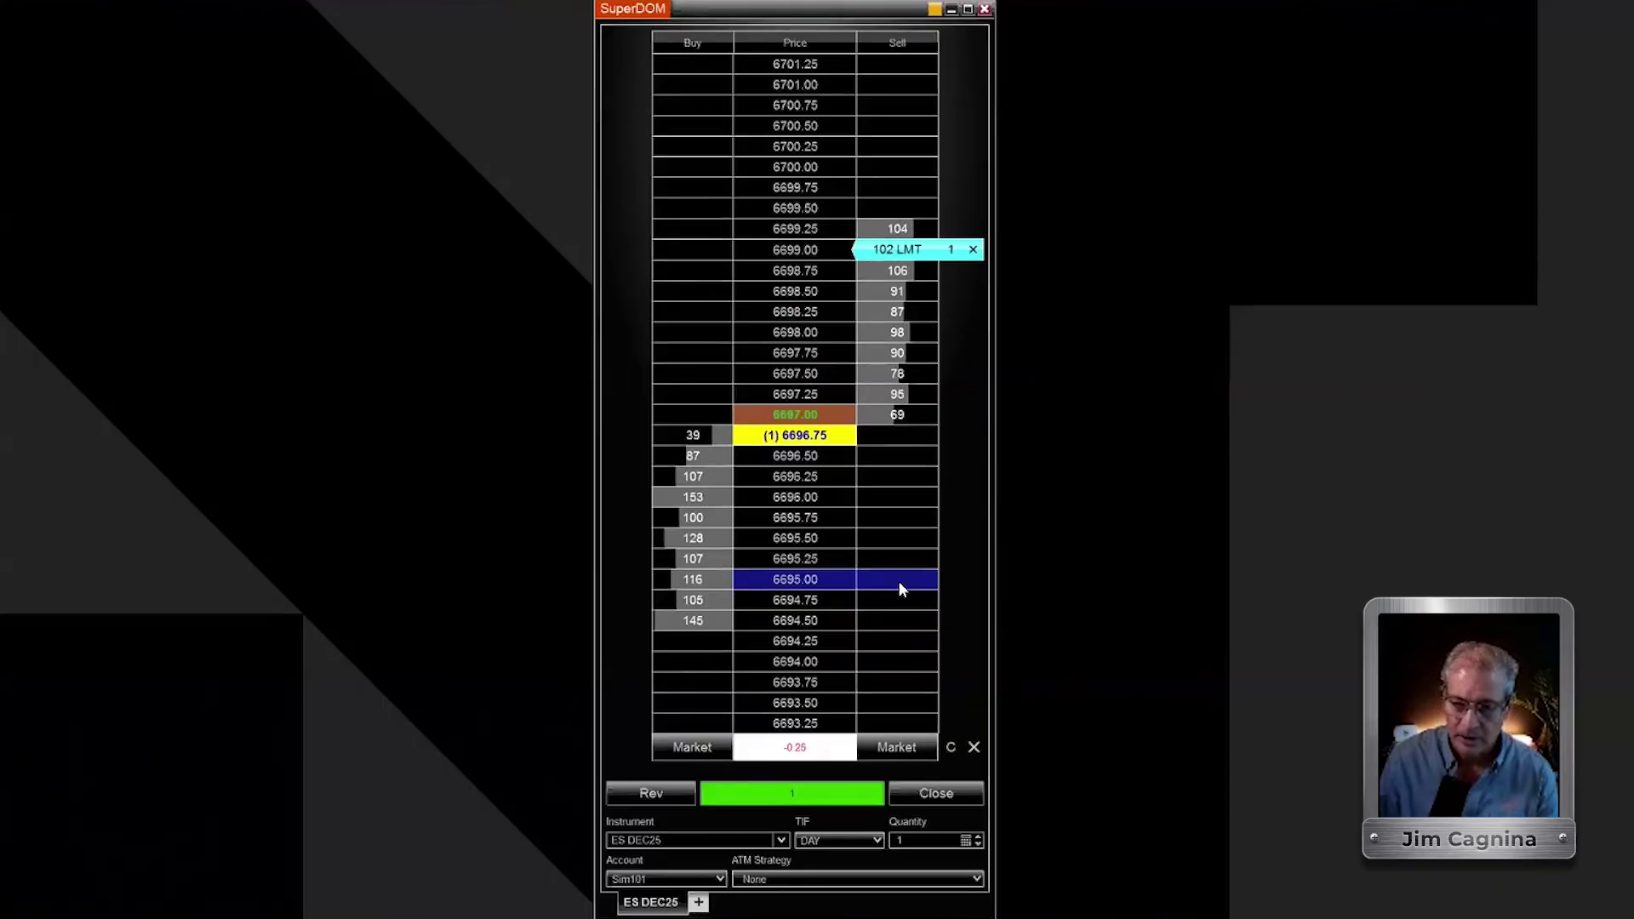
Step: Add a one-lot sell stop below the market, then close the long and cancel its orders
middle_click(899, 581)
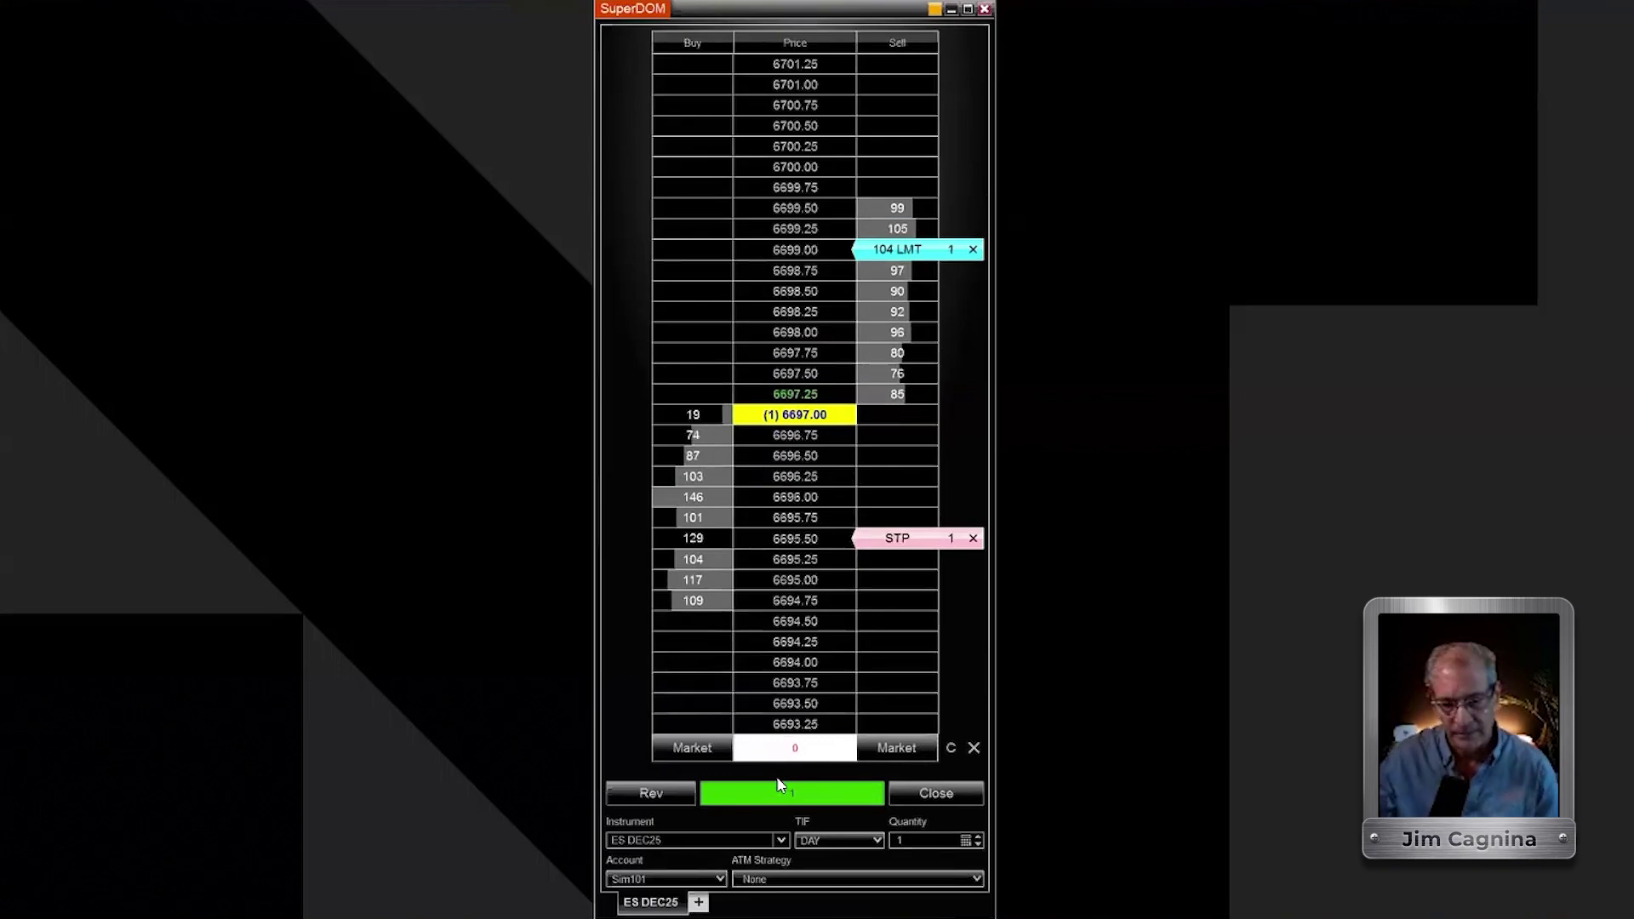
left_click(945, 793)
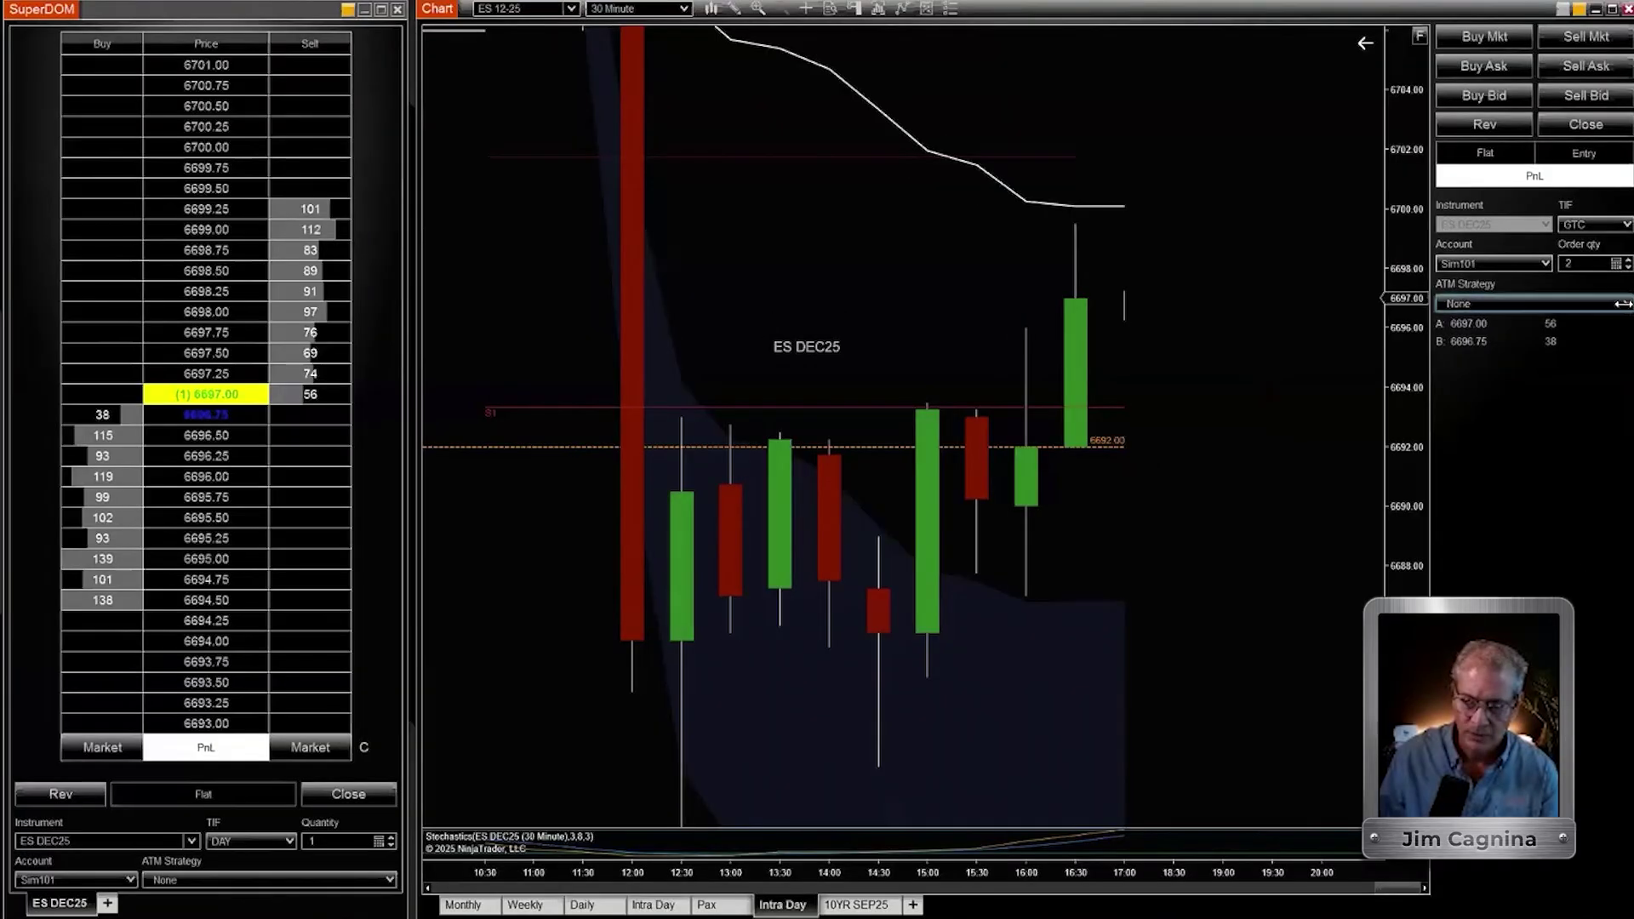
Step: Start a Custom ATM strategy and reveal its additional parameter options
left_click(1623, 304)
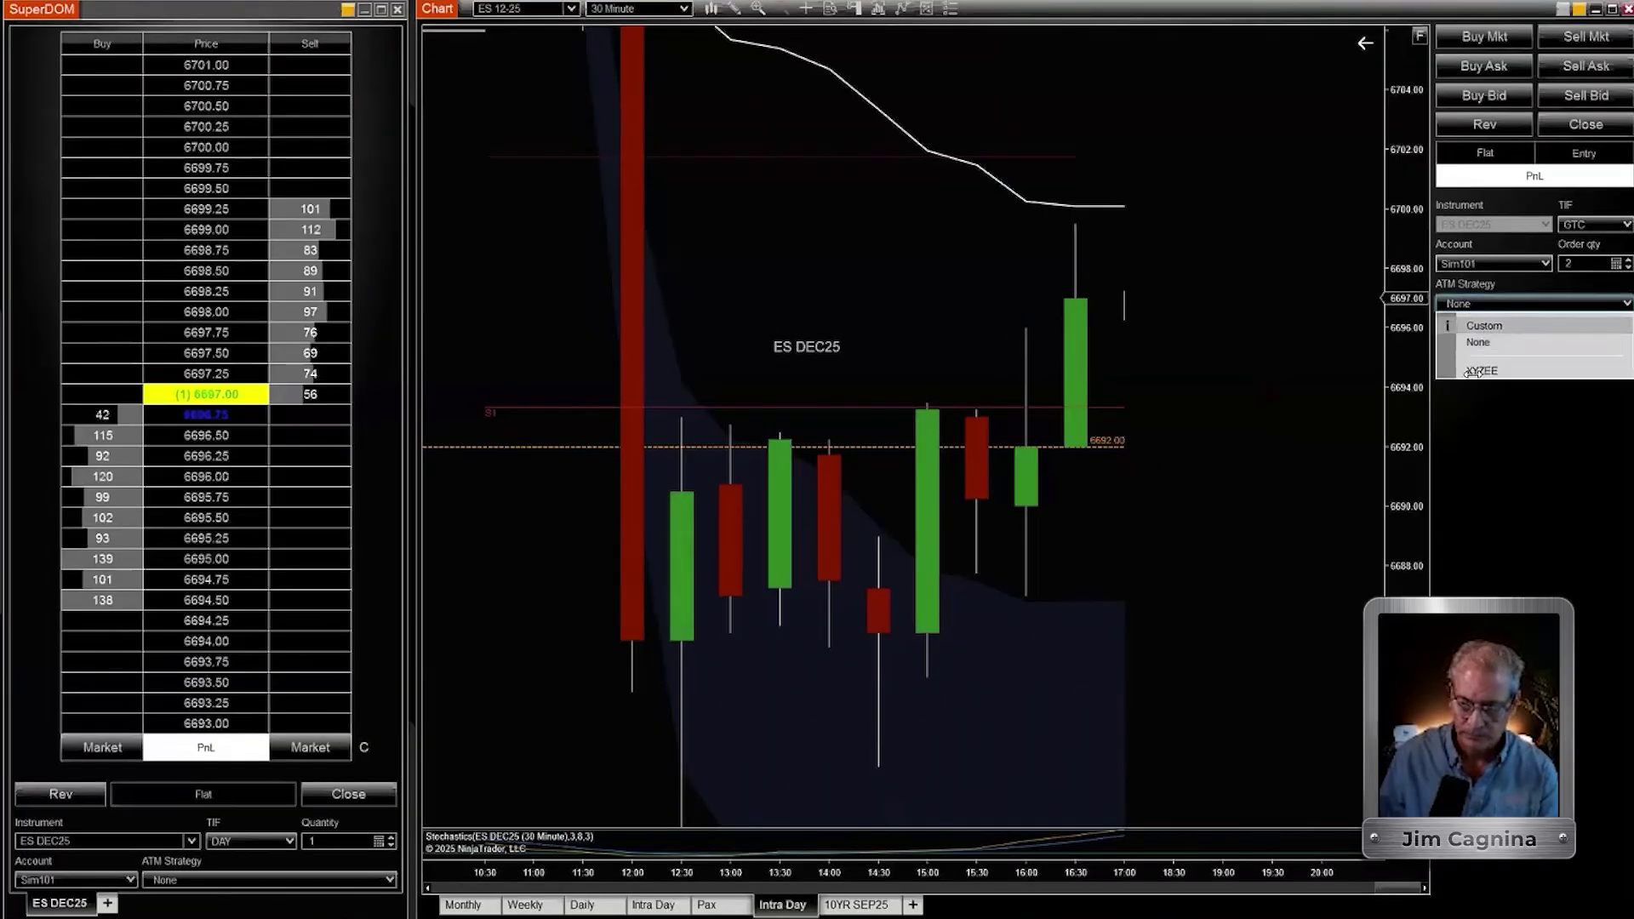
left_click(1500, 325)
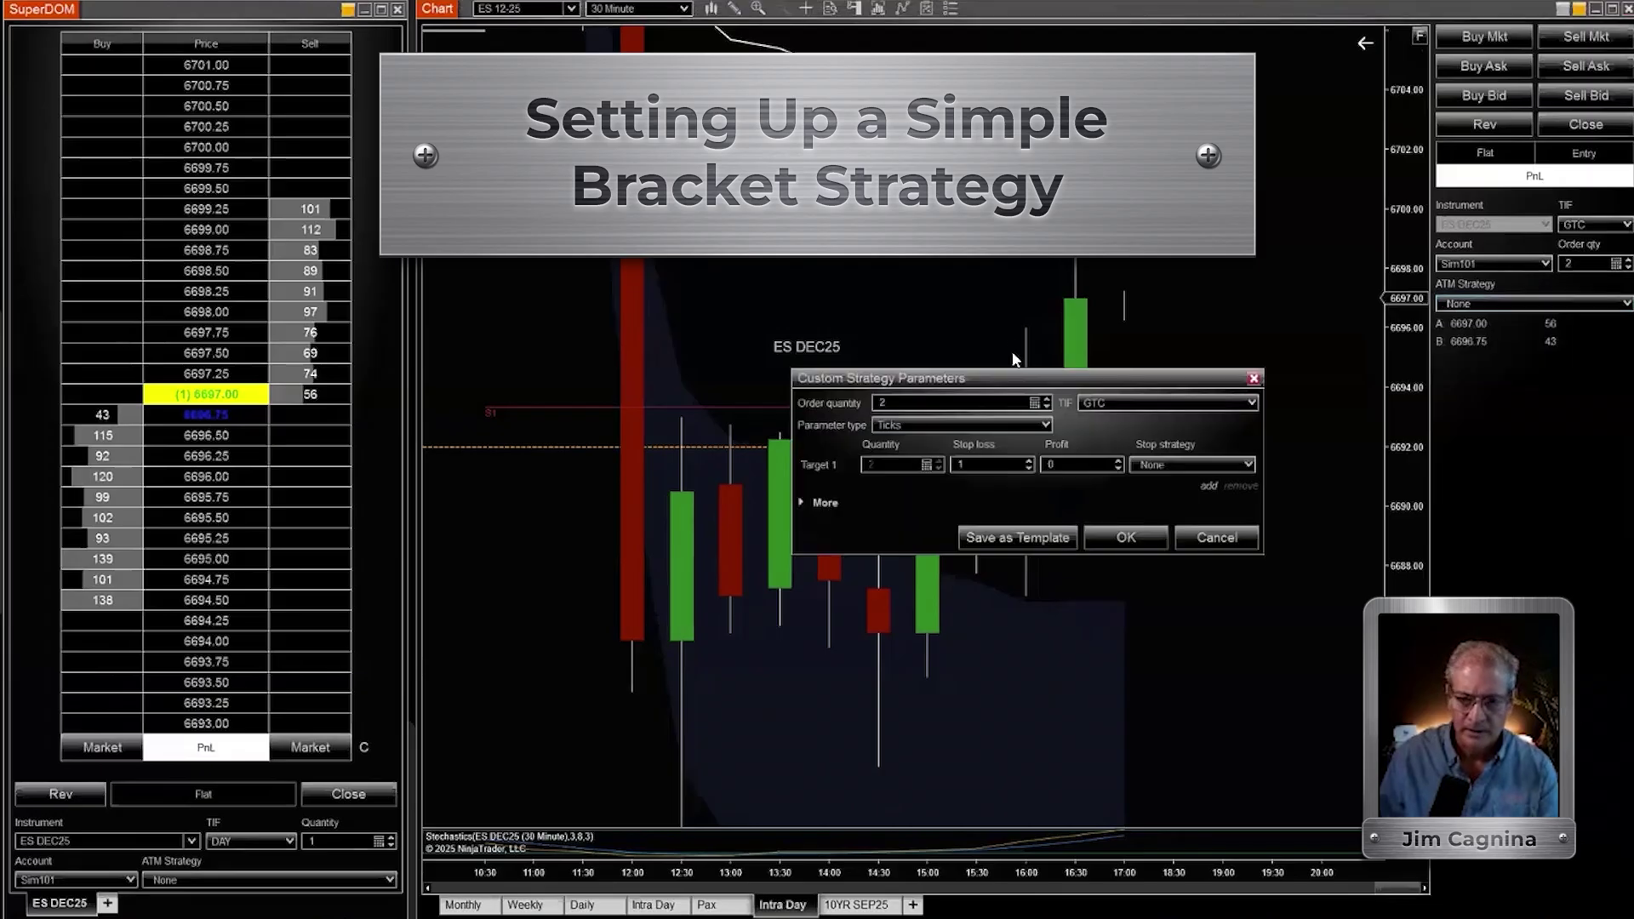
left_click_drag(892, 379, 744, 214)
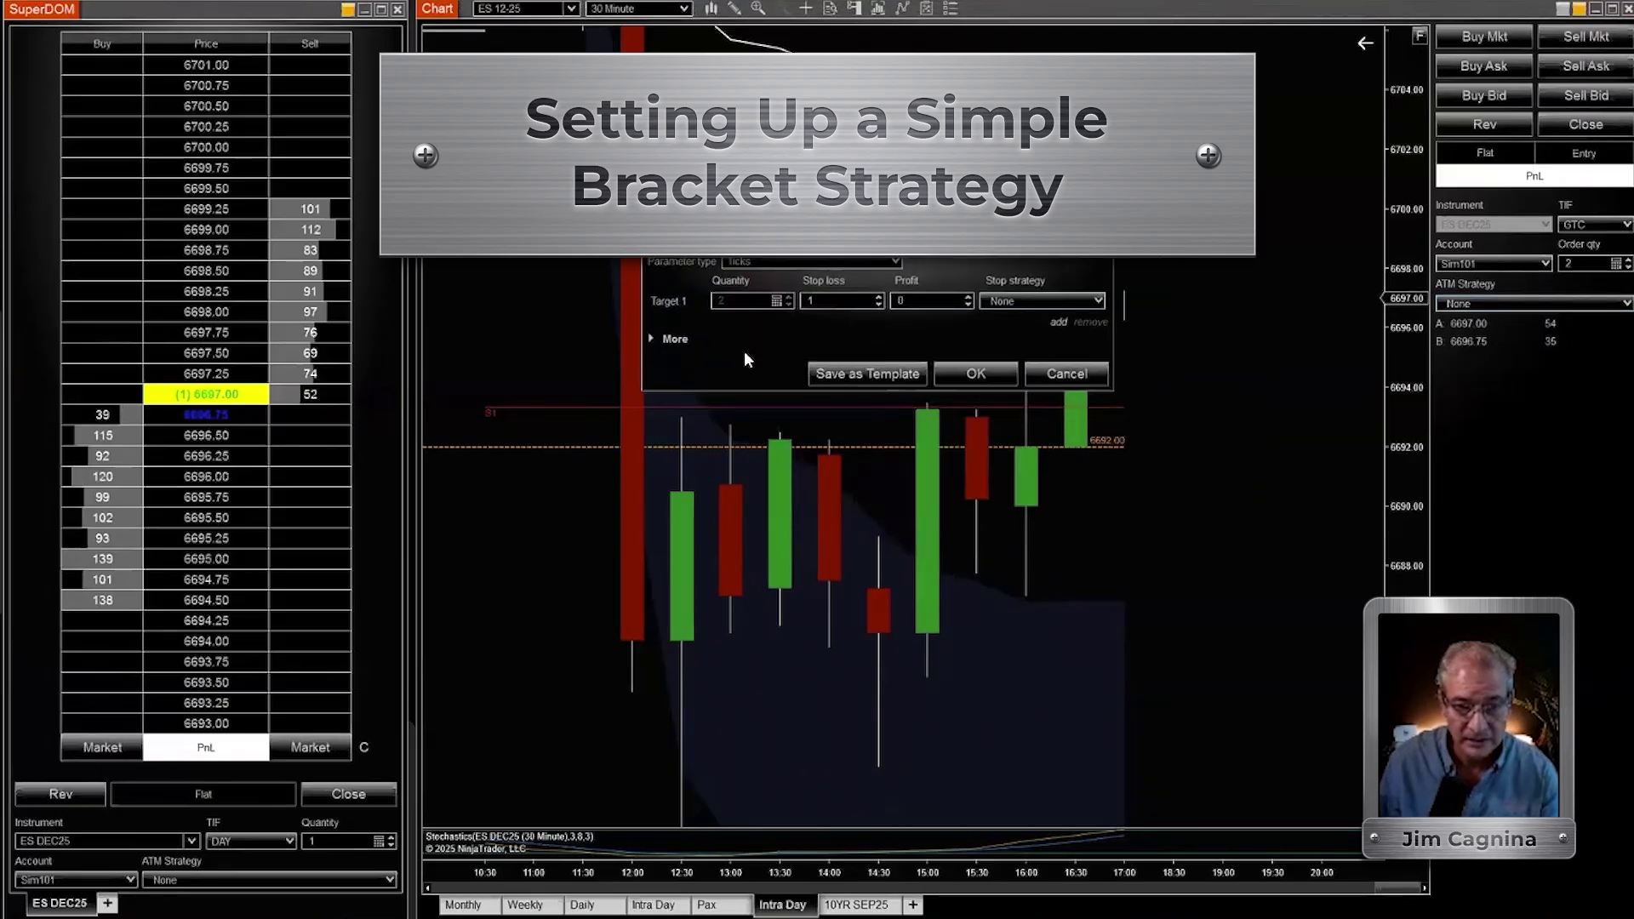
left_click(651, 341)
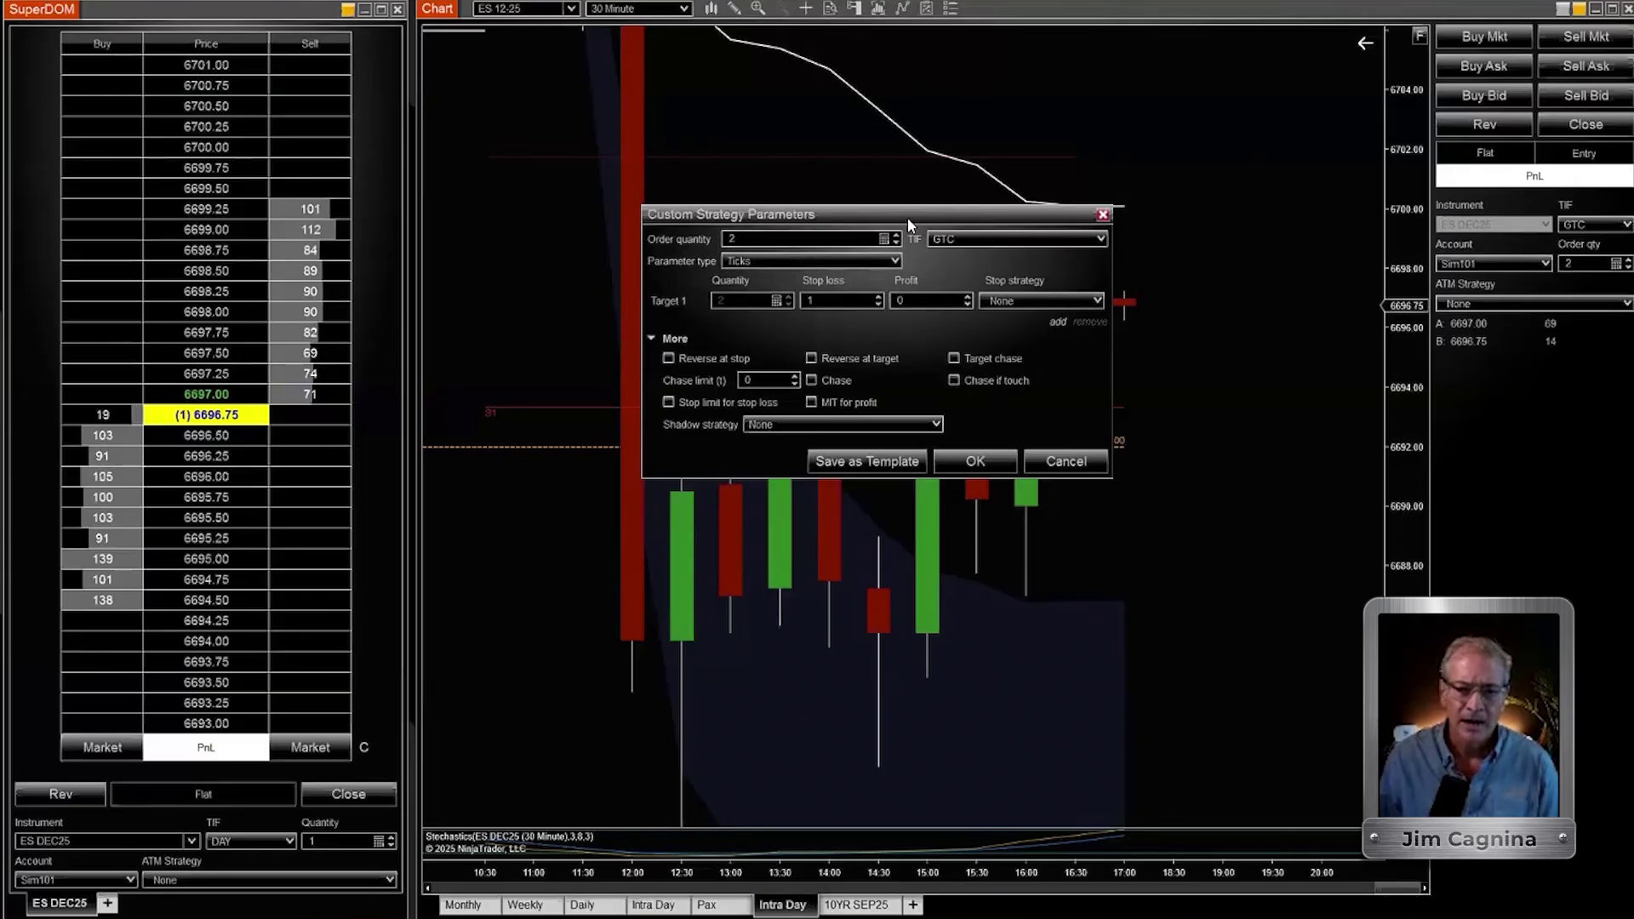
left_click_drag(909, 211, 916, 213)
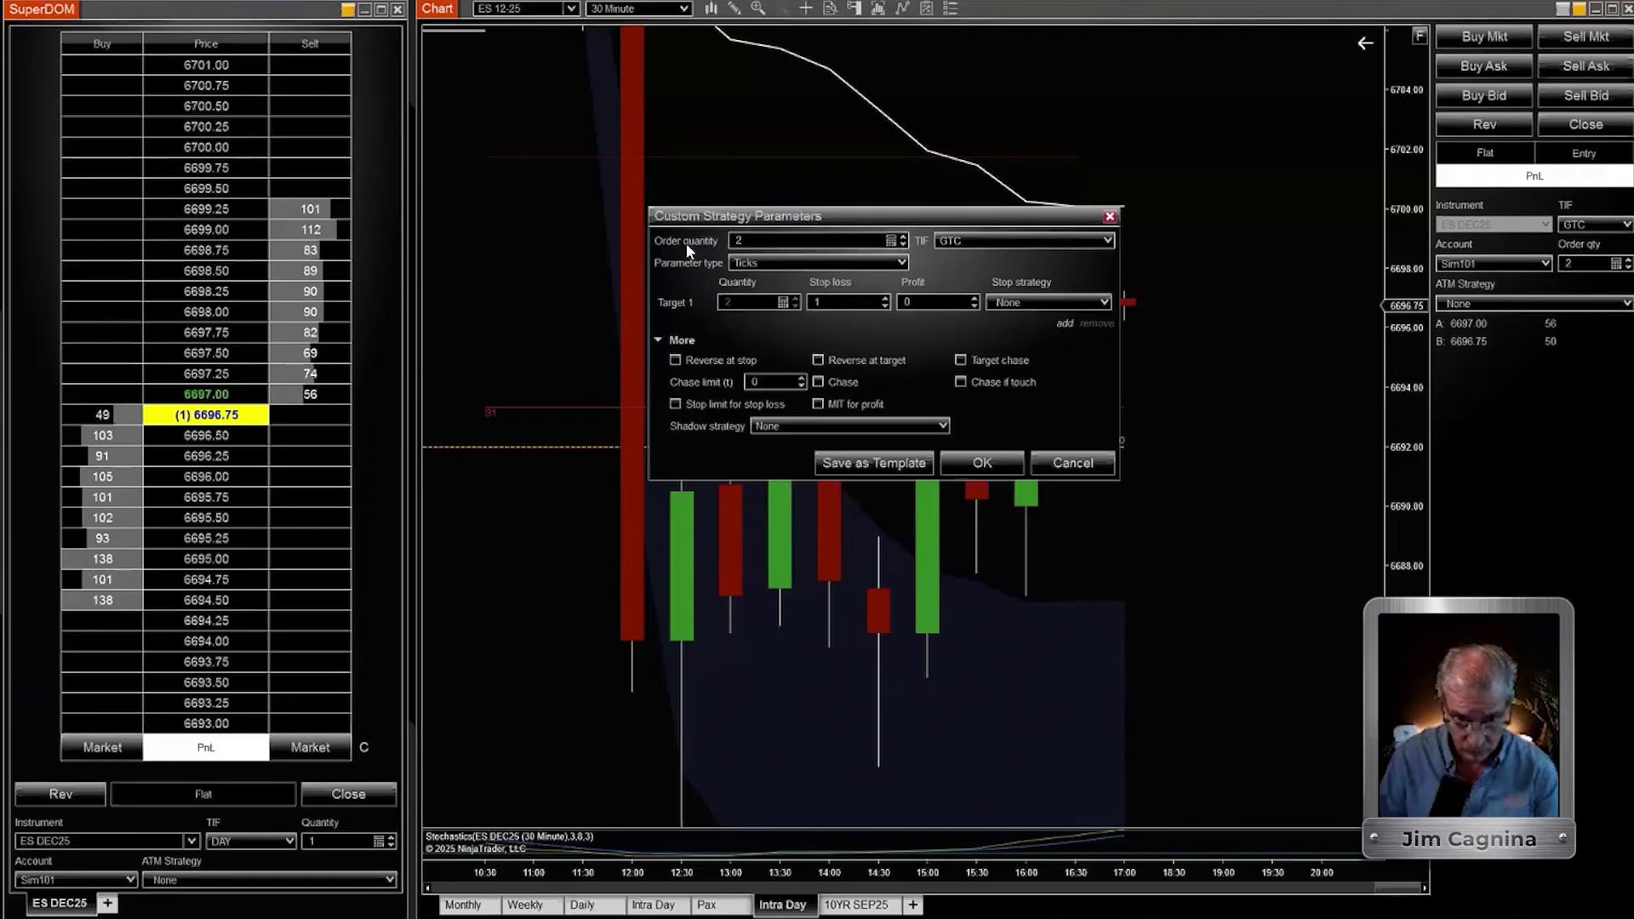
Step: Set the first target's profit to 10 ticks and its stop loss to 10 ticks
left_click(942, 305)
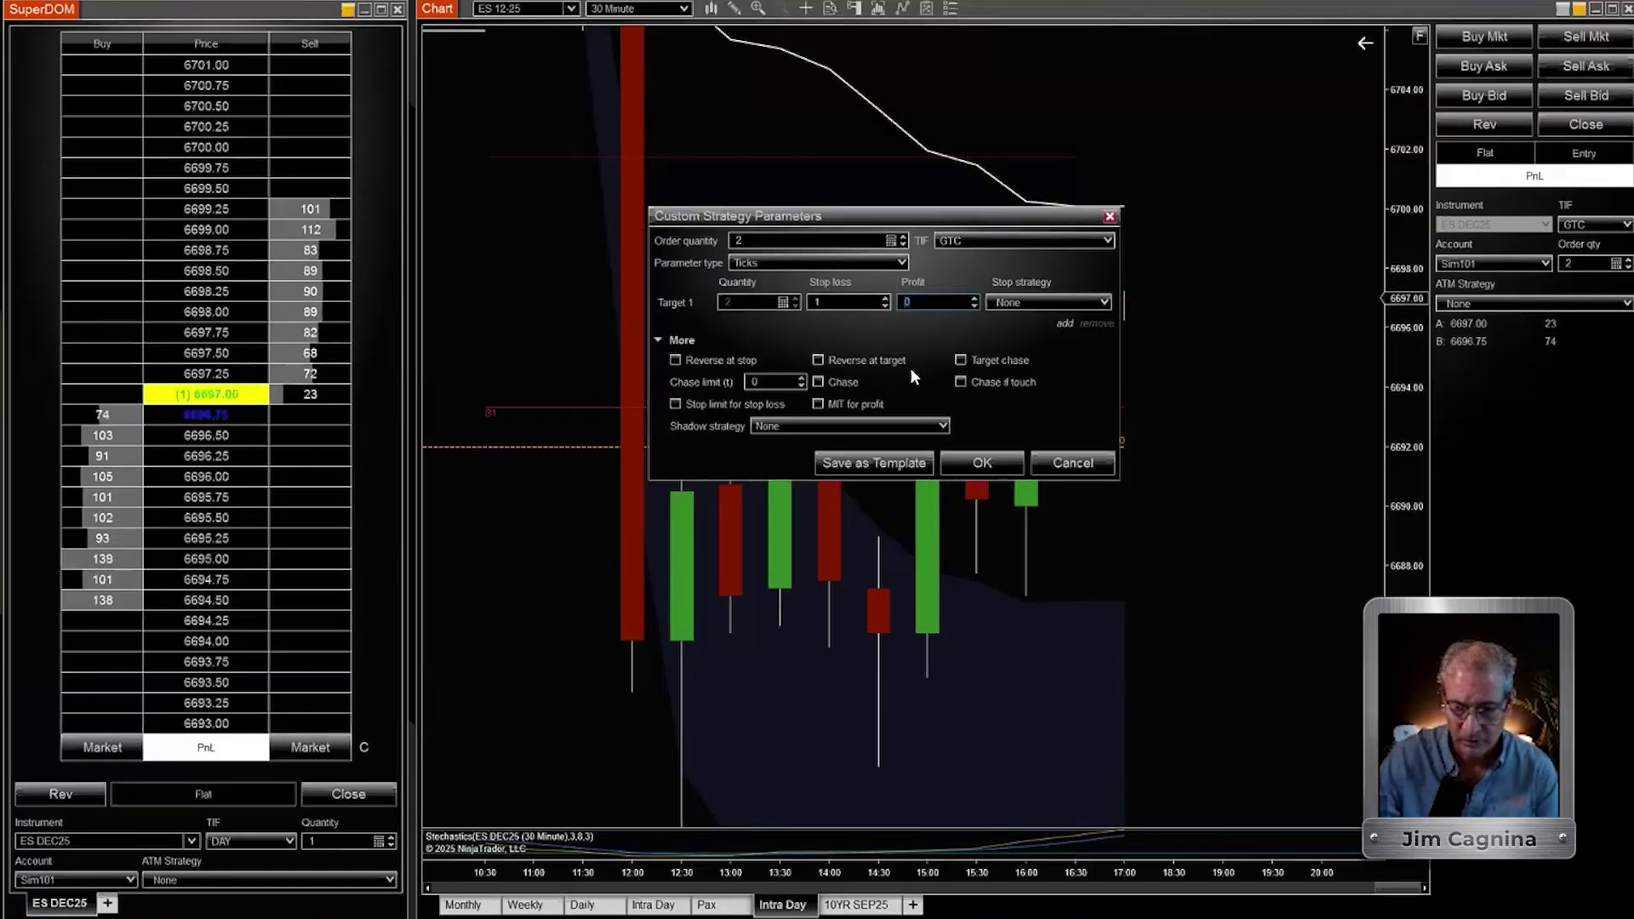
type("20")
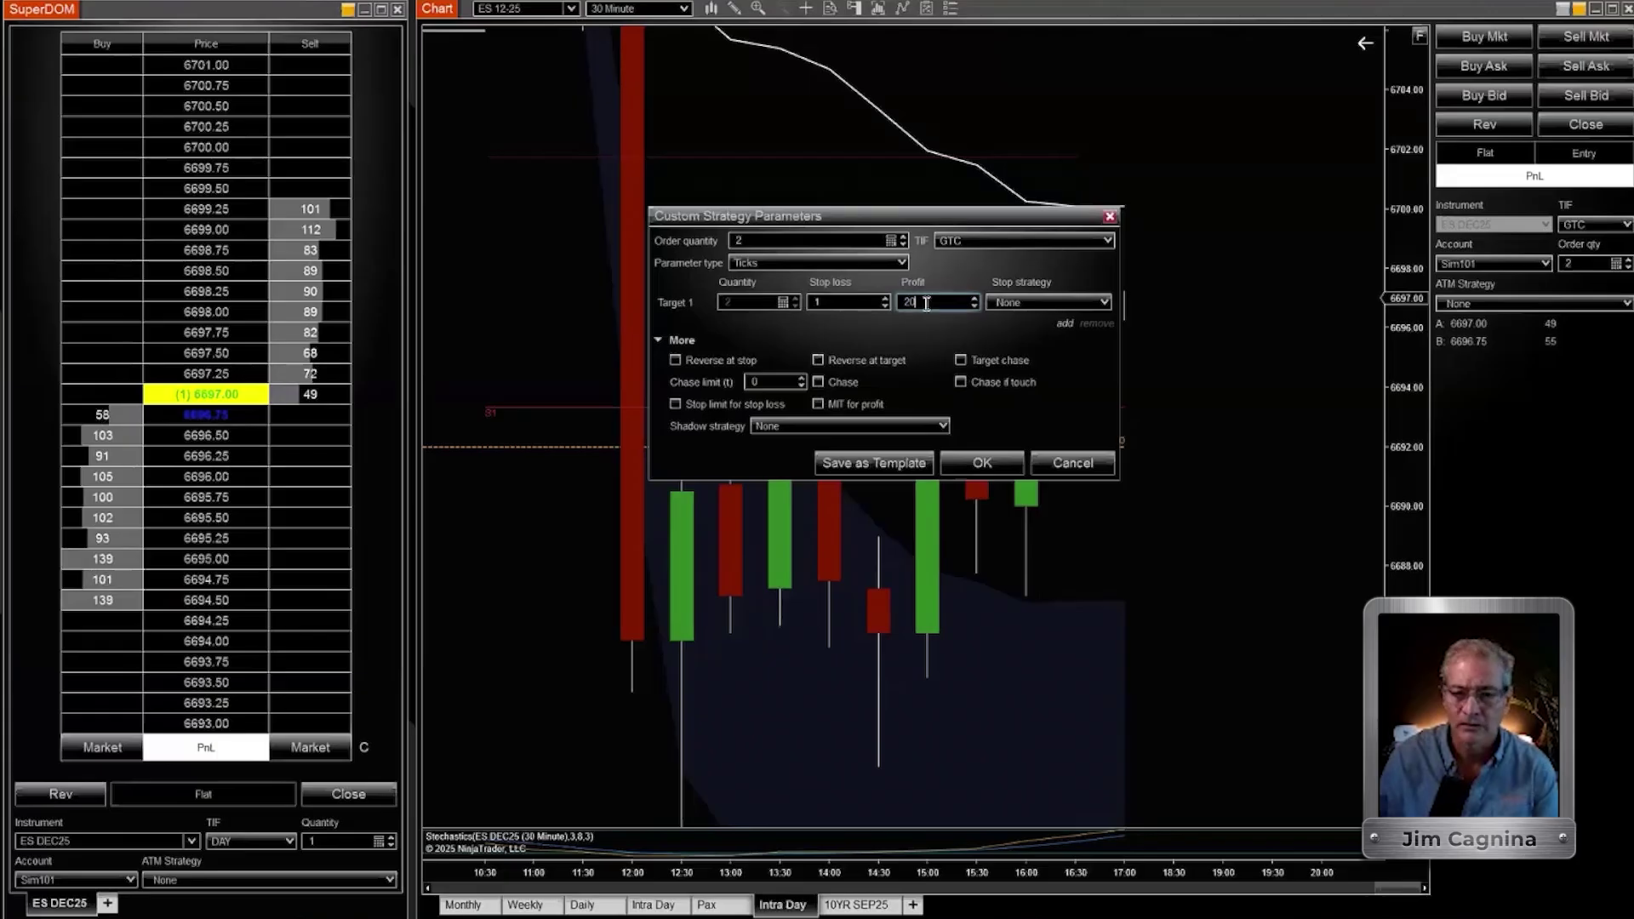
key("BackSpace")
key("BackSpace")
type("10")
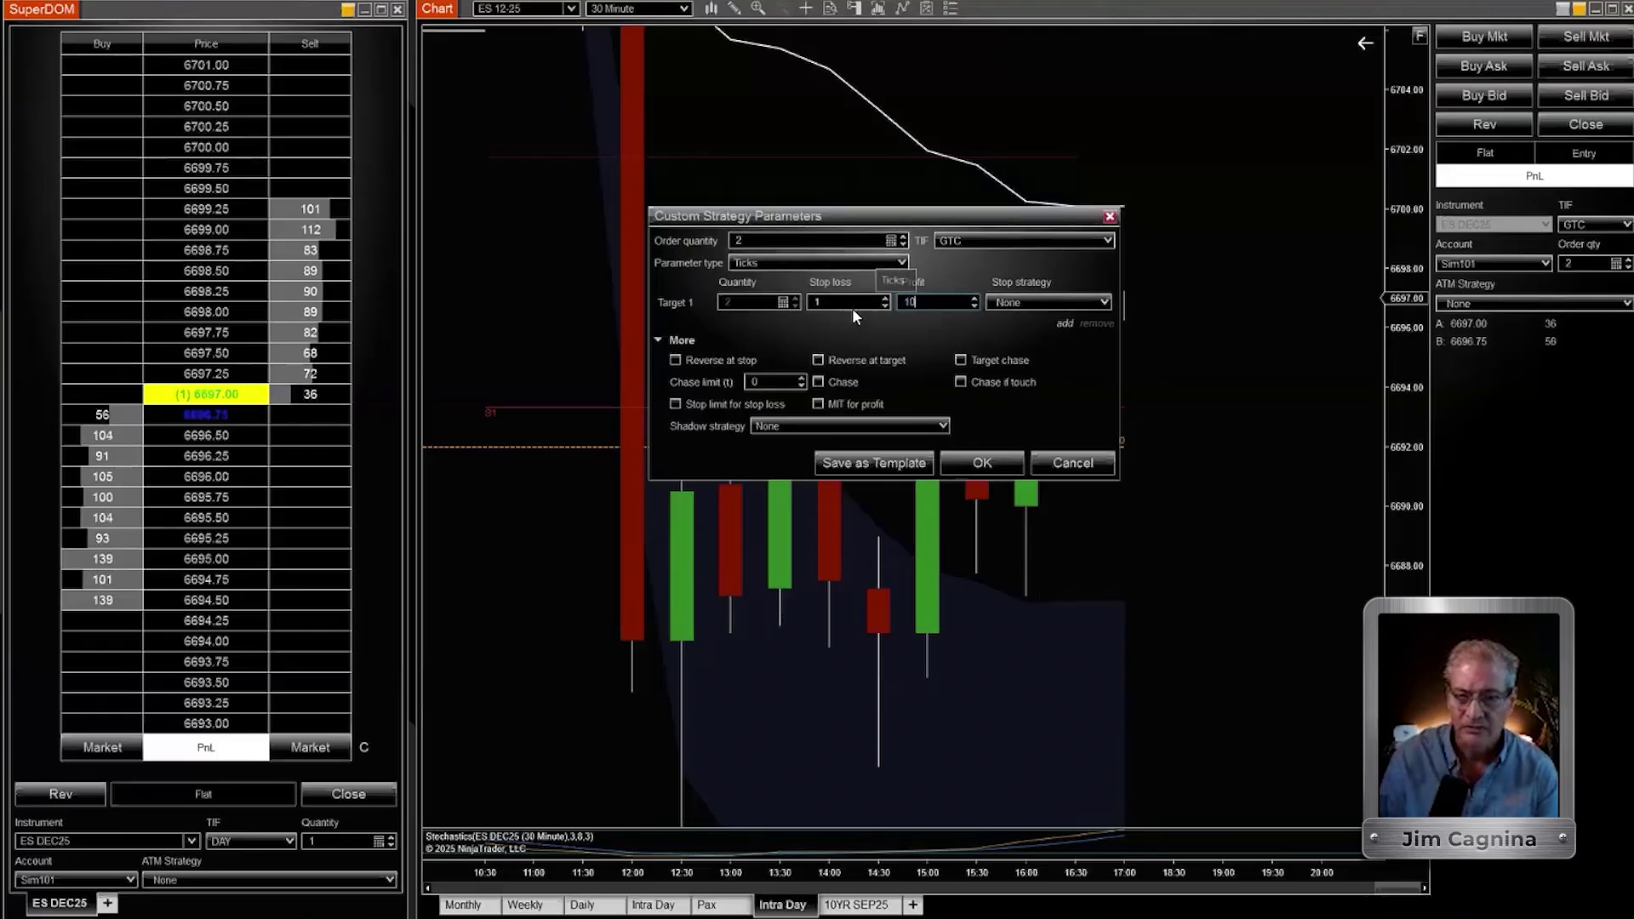
left_click(851, 305)
type("0")
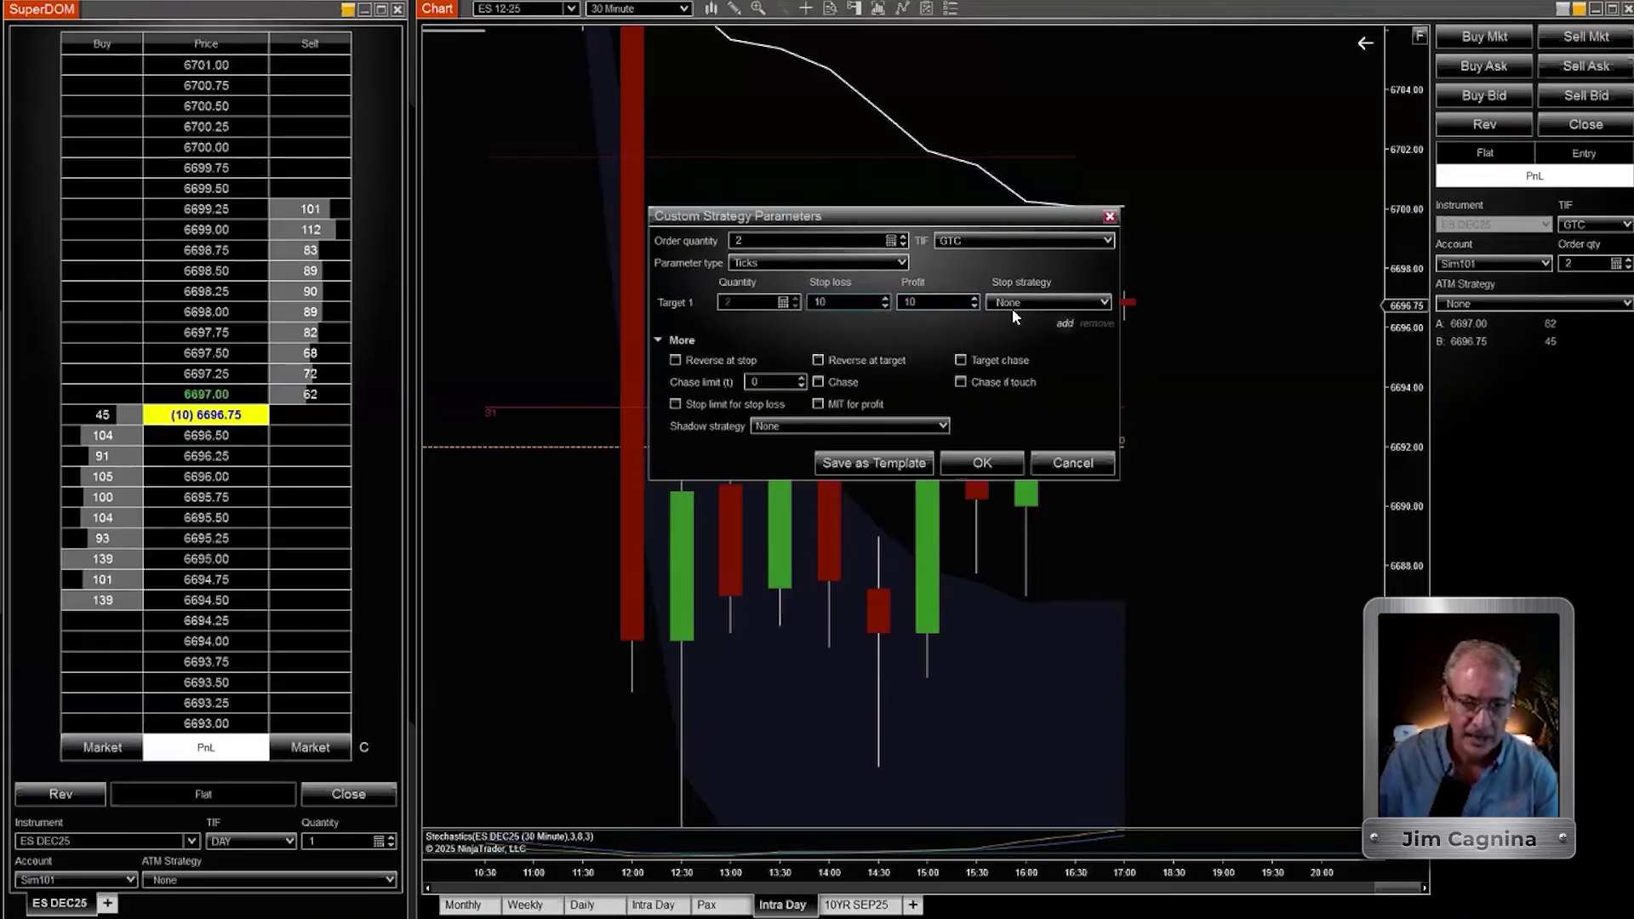
Step: Confirm the 10-tick bracket settings and keep Custom selected as the chart's ATM strategy
left_click(1005, 463)
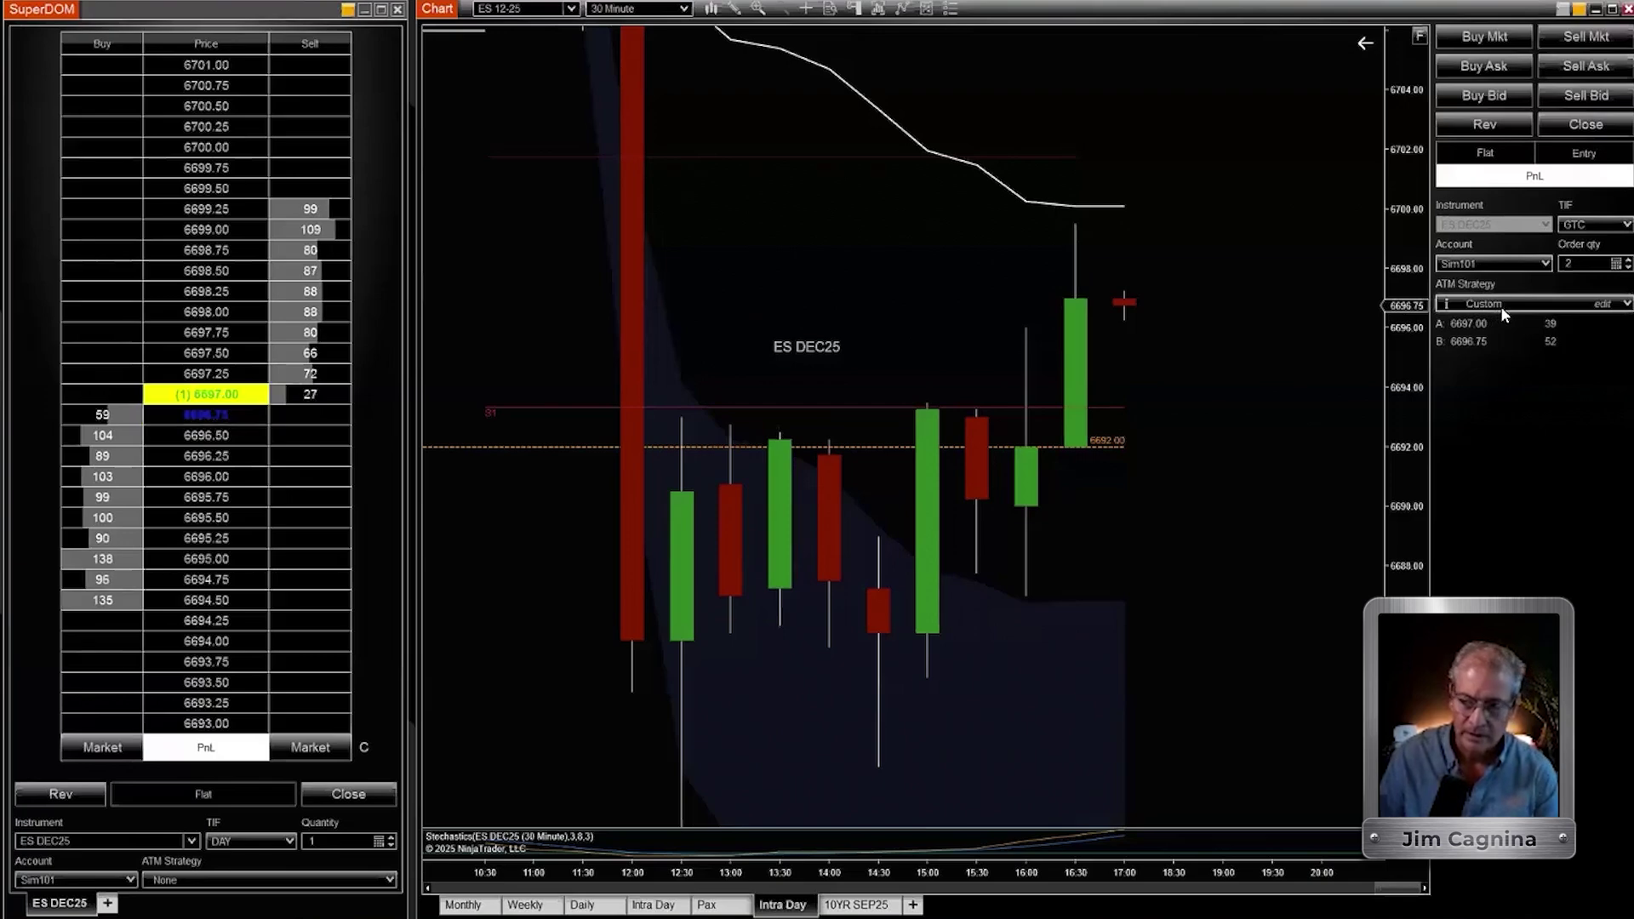
left_click(1618, 308)
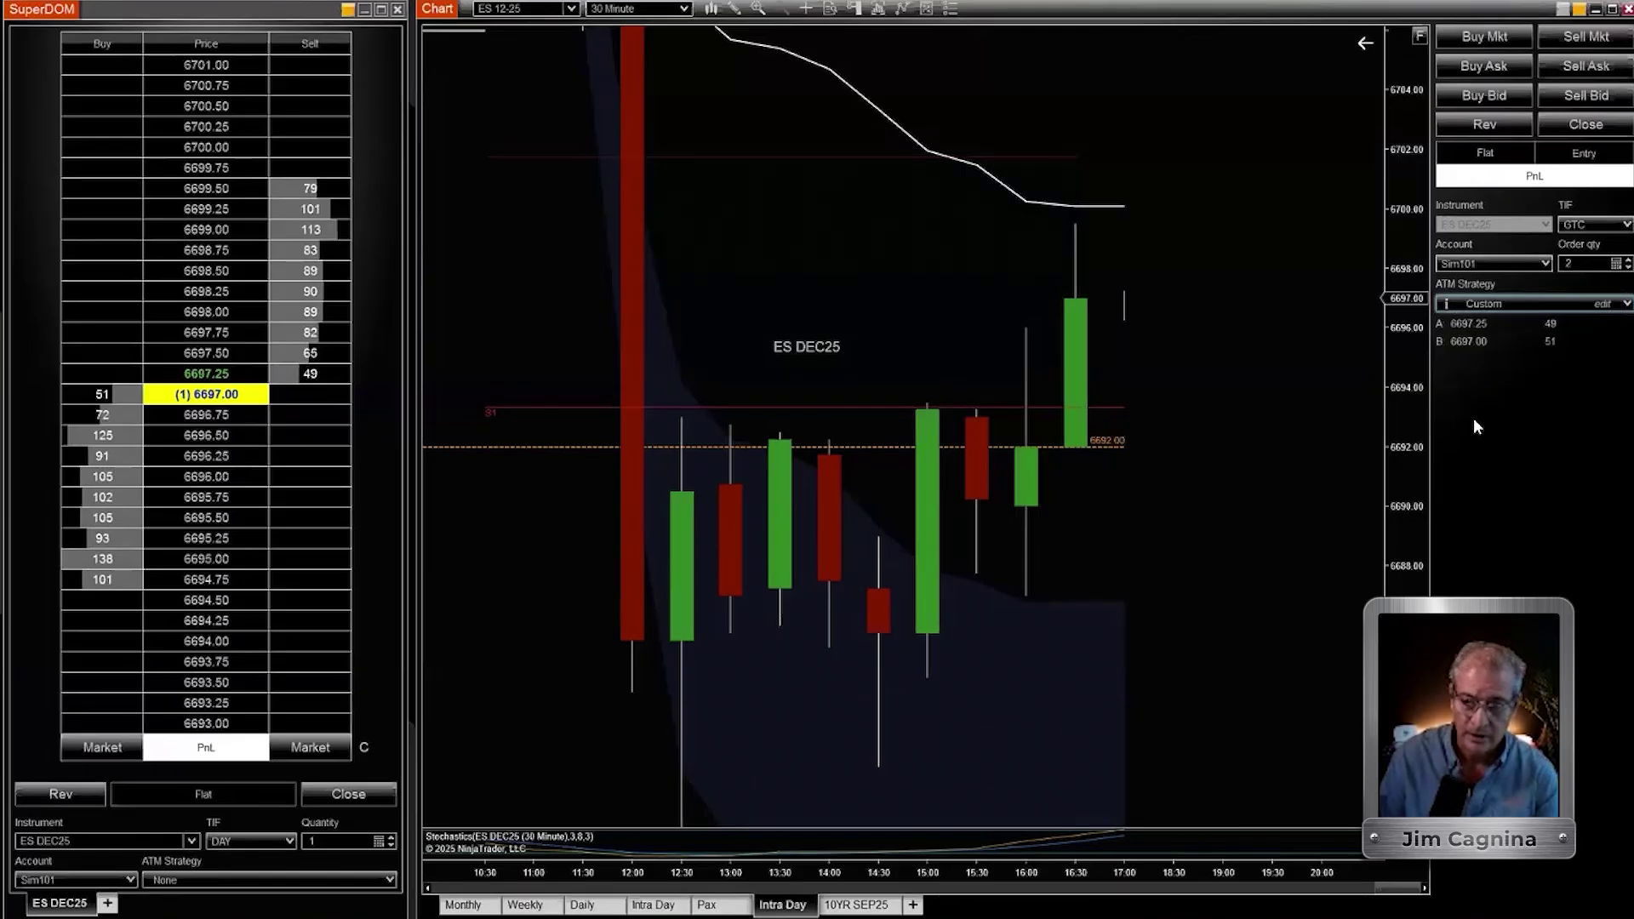
left_click(1618, 308)
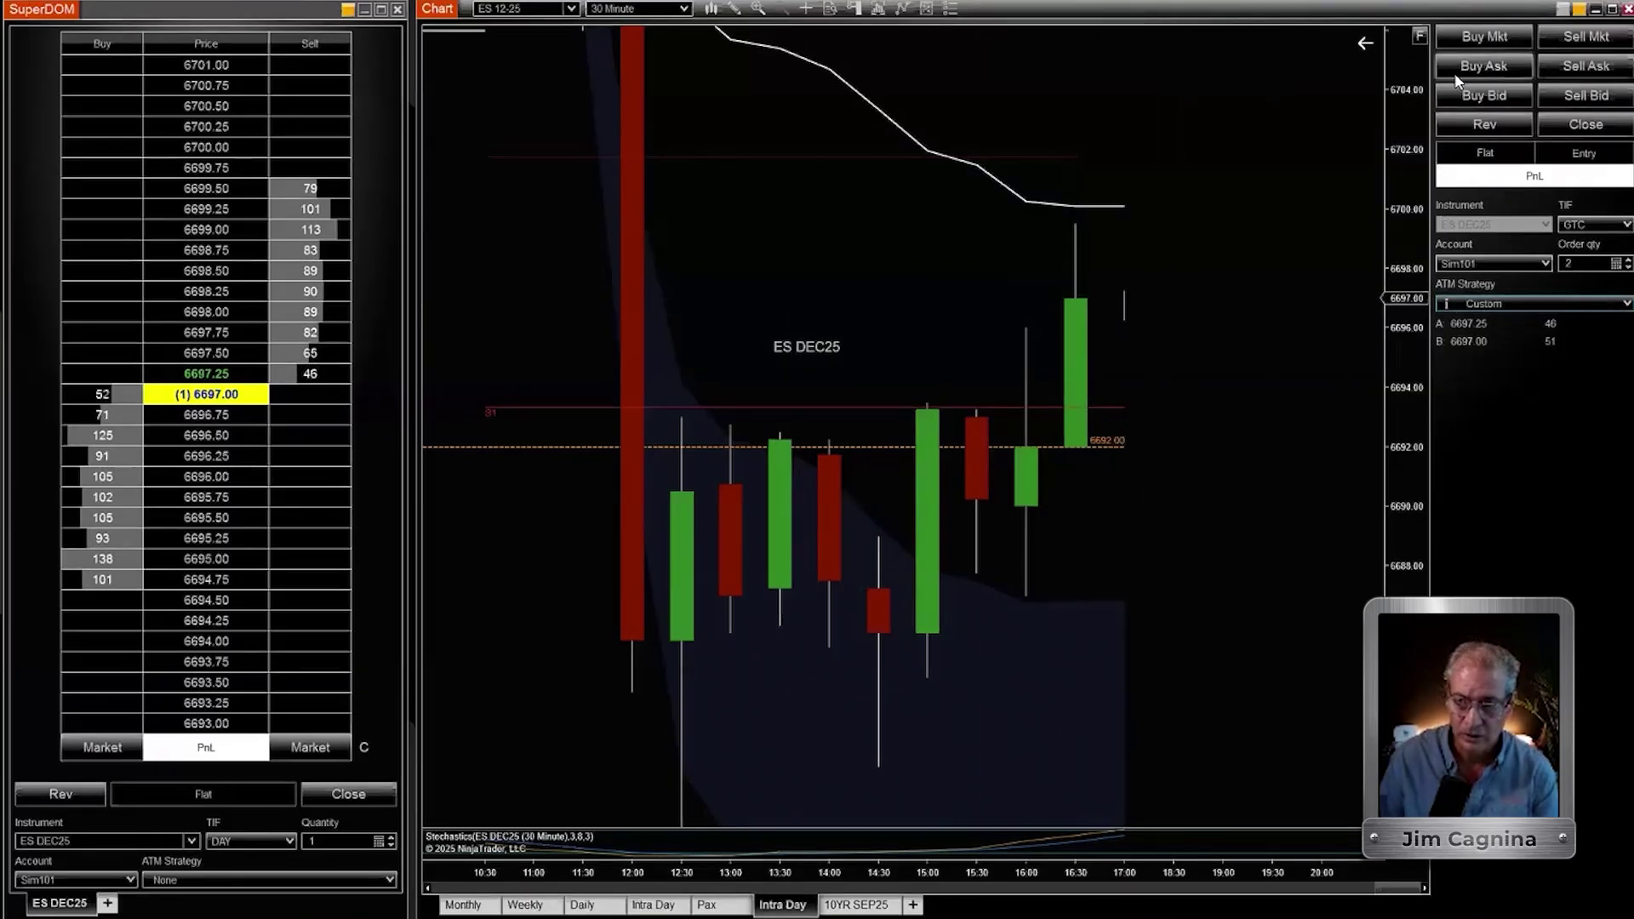
Step: Buy 2 contracts at market from Chart Trader with the Custom 10-tick bracket attached
left_click(1484, 45)
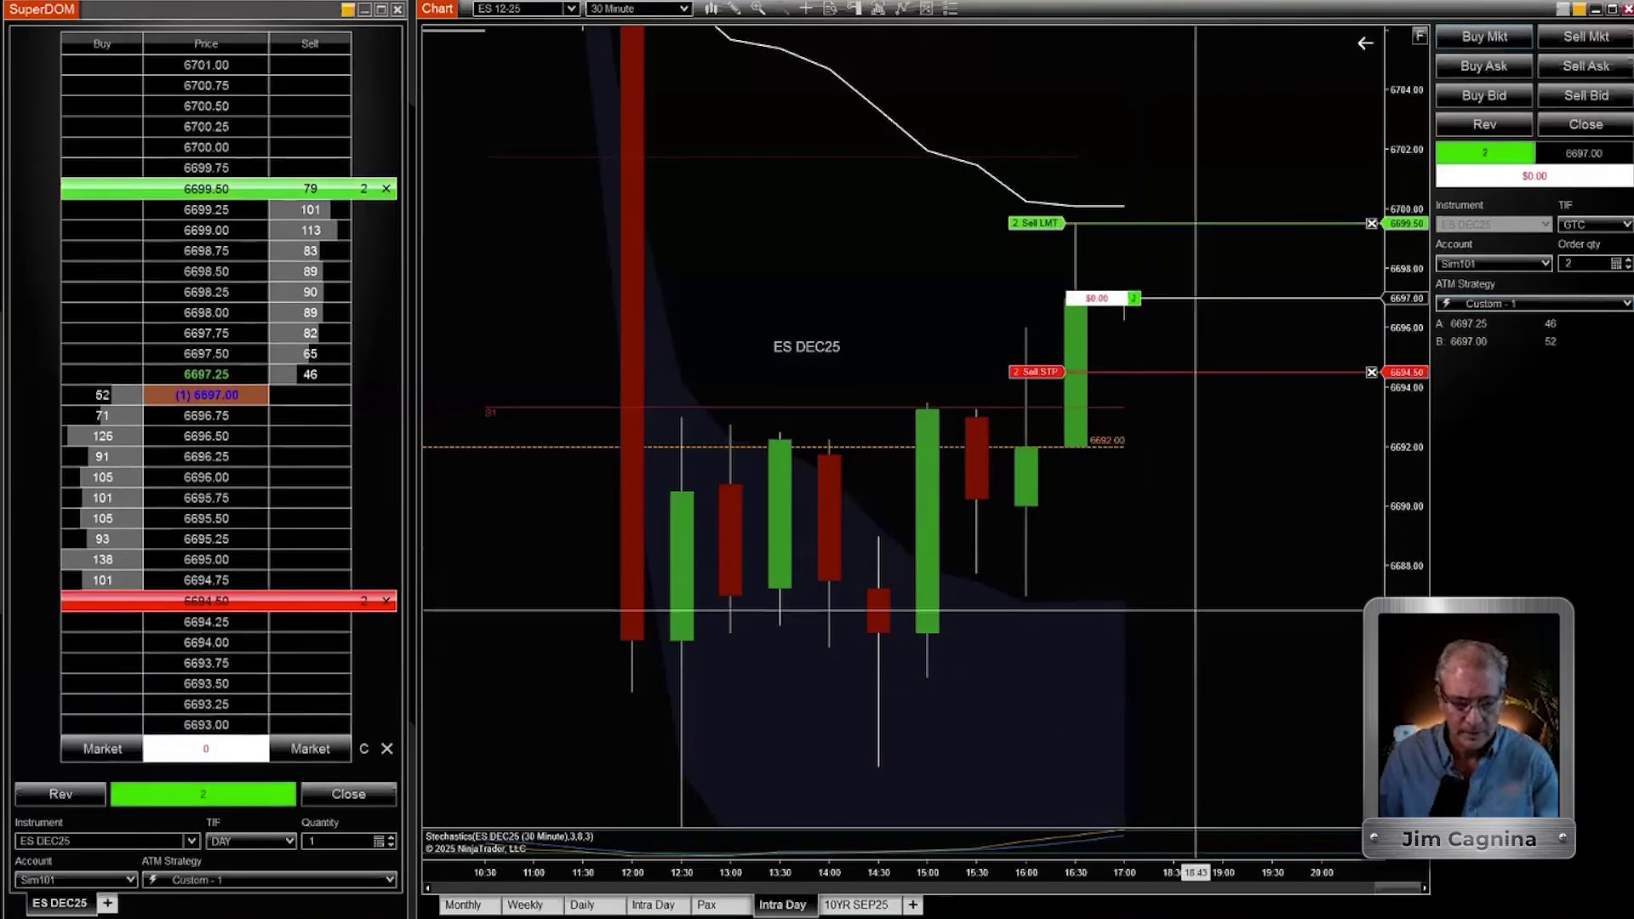
scroll(1185, 619, "down", 2)
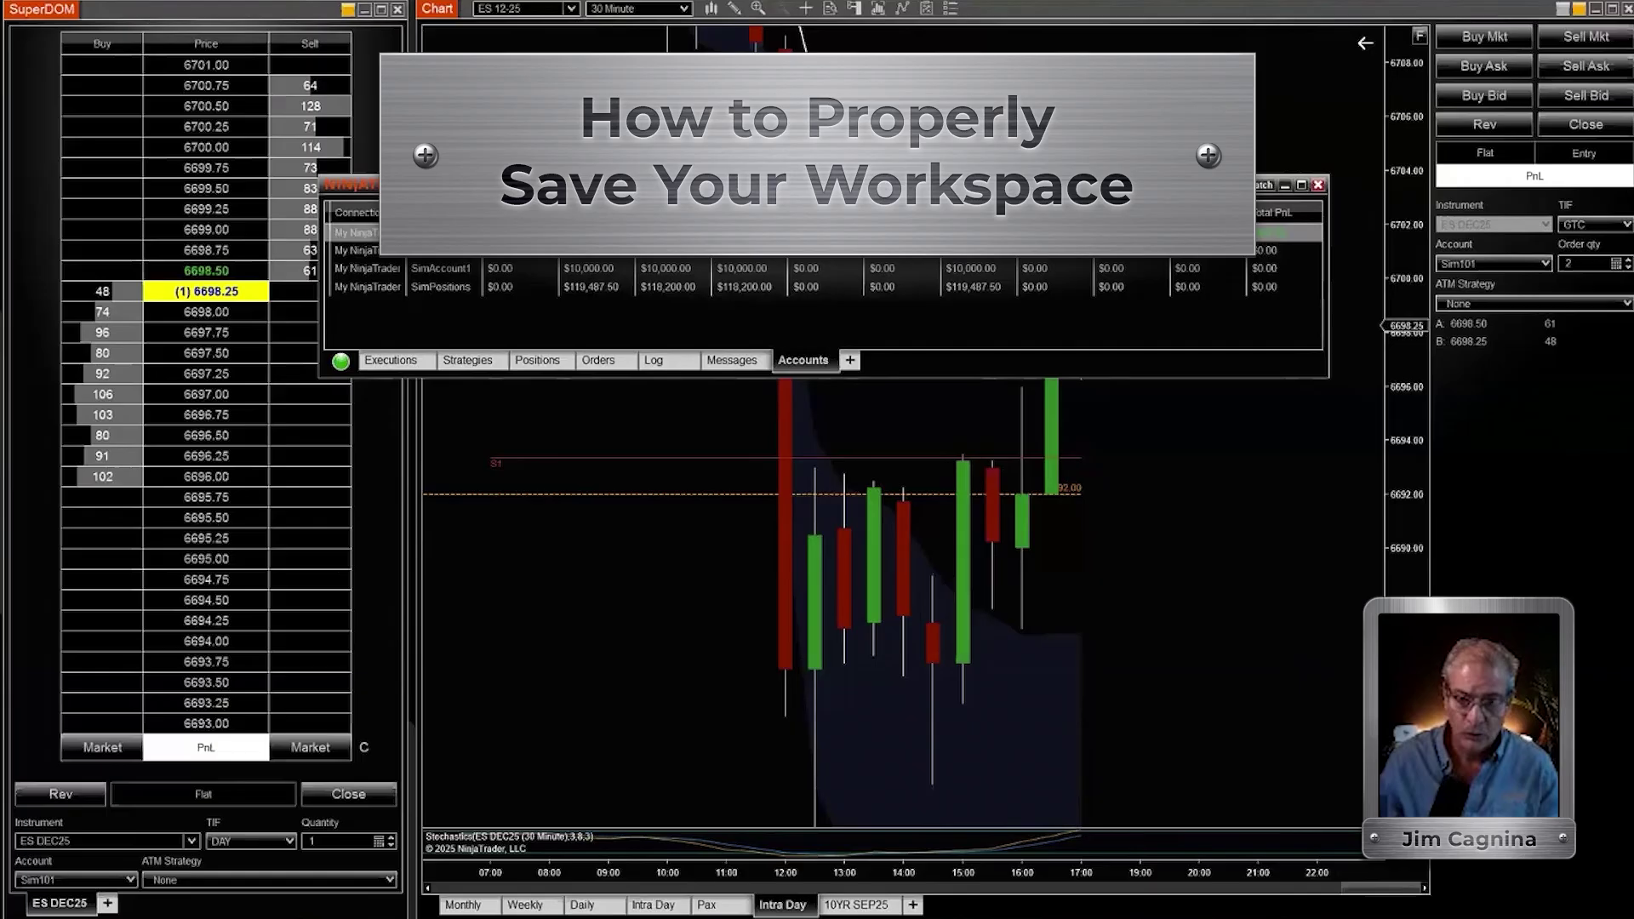
Step: Reposition the Accounts window, shifting it up-right and then back to the left
left_click_drag(851, 184, 903, 206)
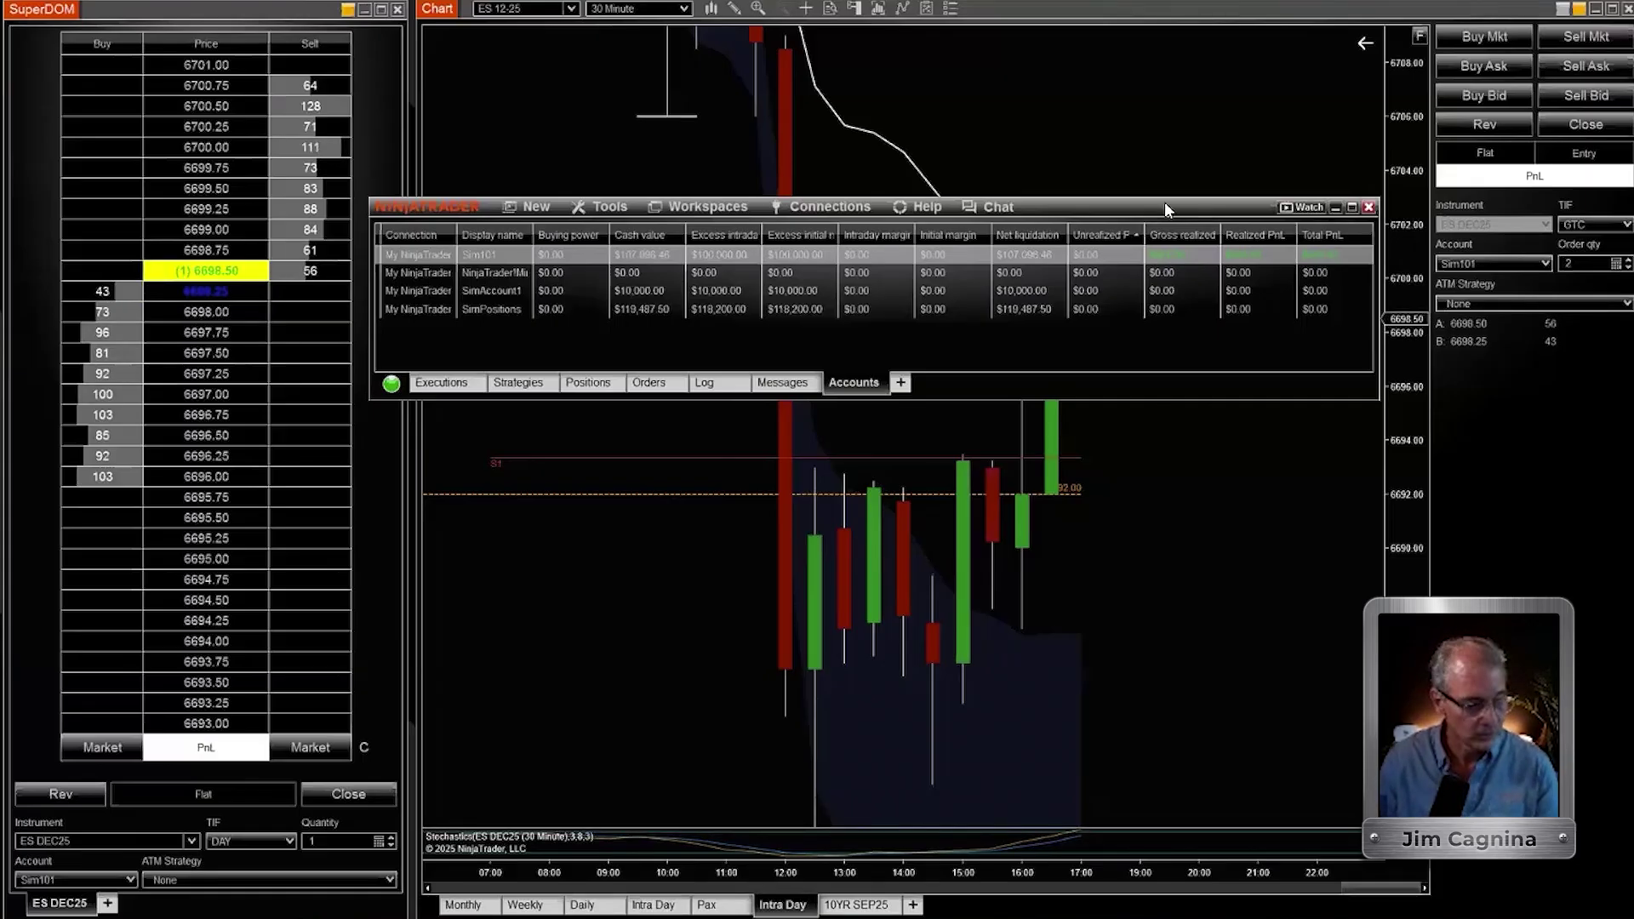
left_click_drag(1165, 204, 1195, 217)
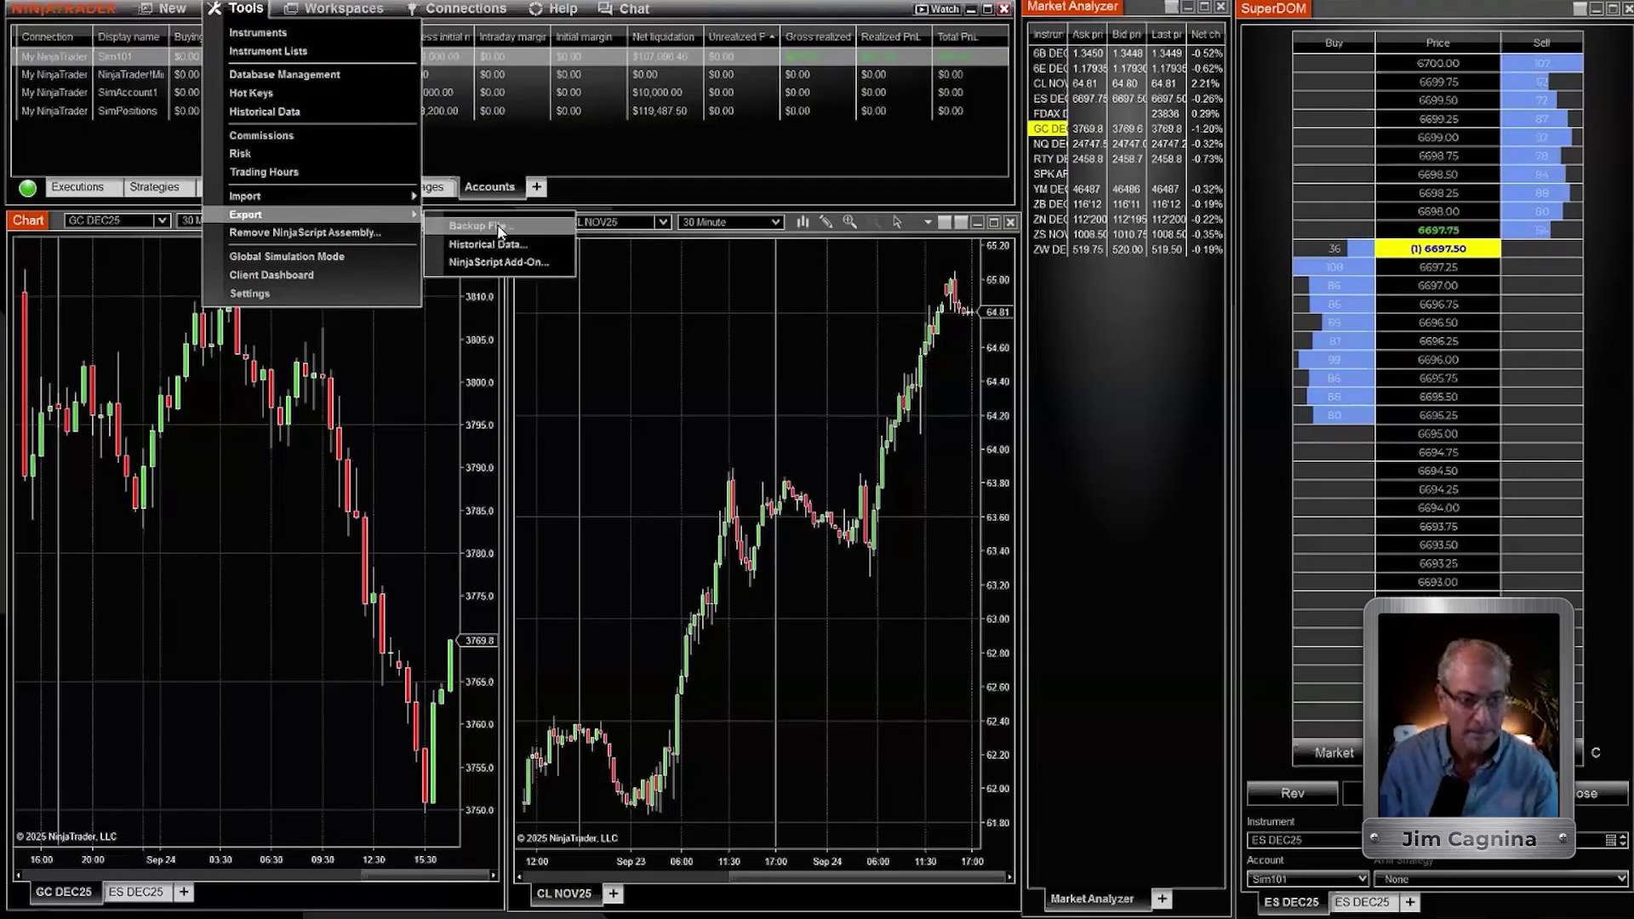
Step: Dismiss the open-connections error, disconnect My NinjaTrader Continuum, and open the Export Backup File settings
left_click(502, 228)
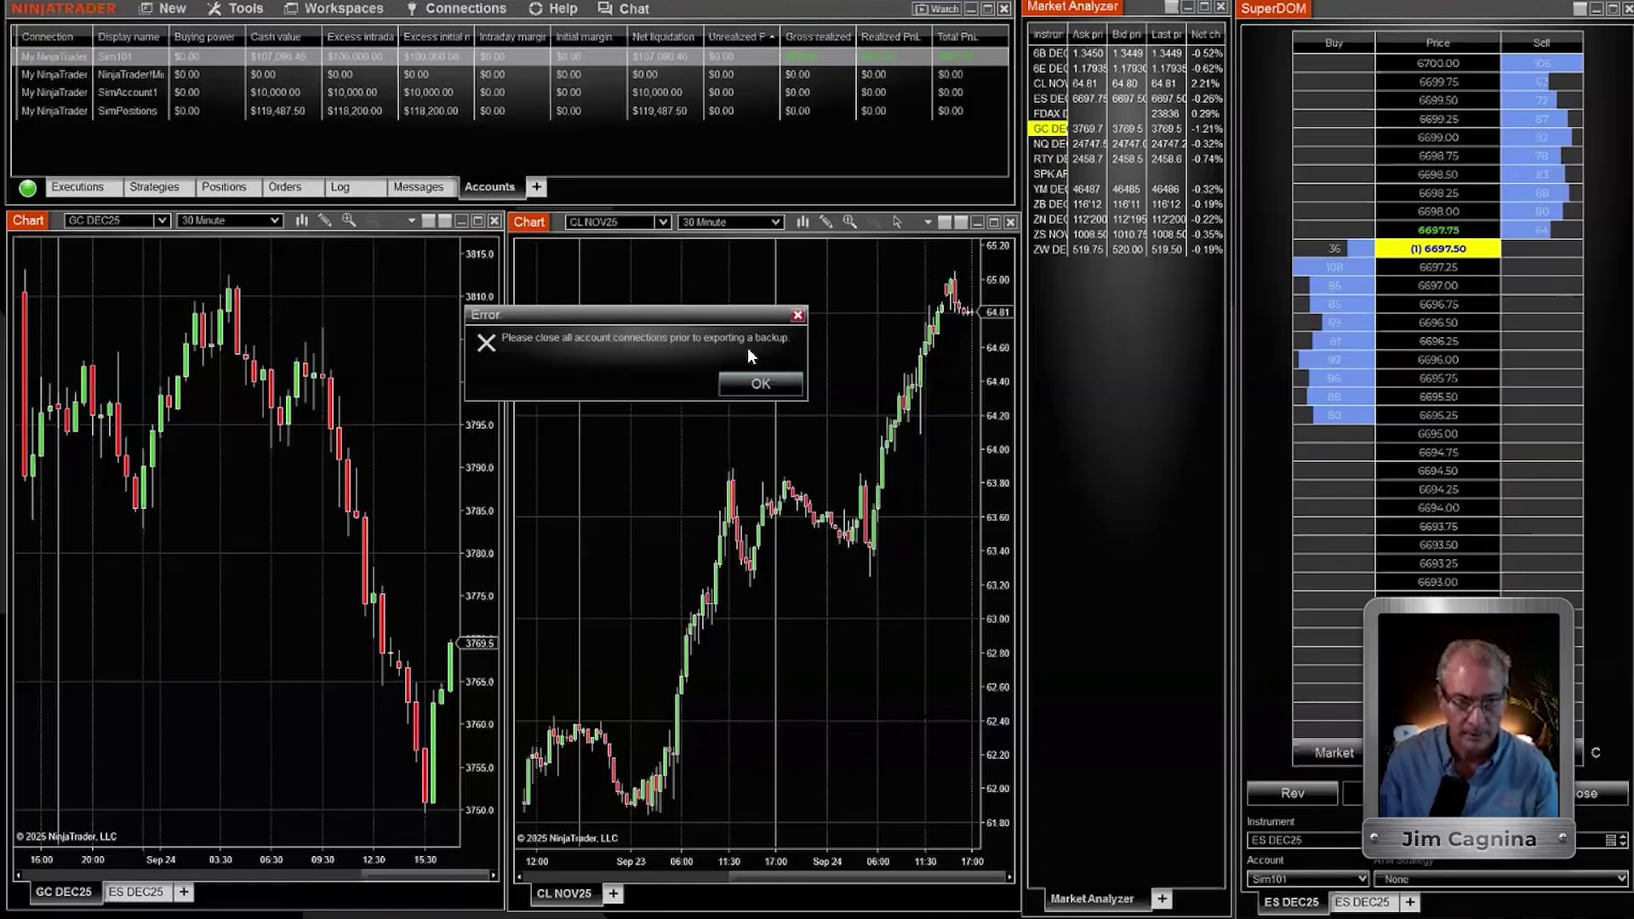
left_click(760, 384)
left_click(457, 9)
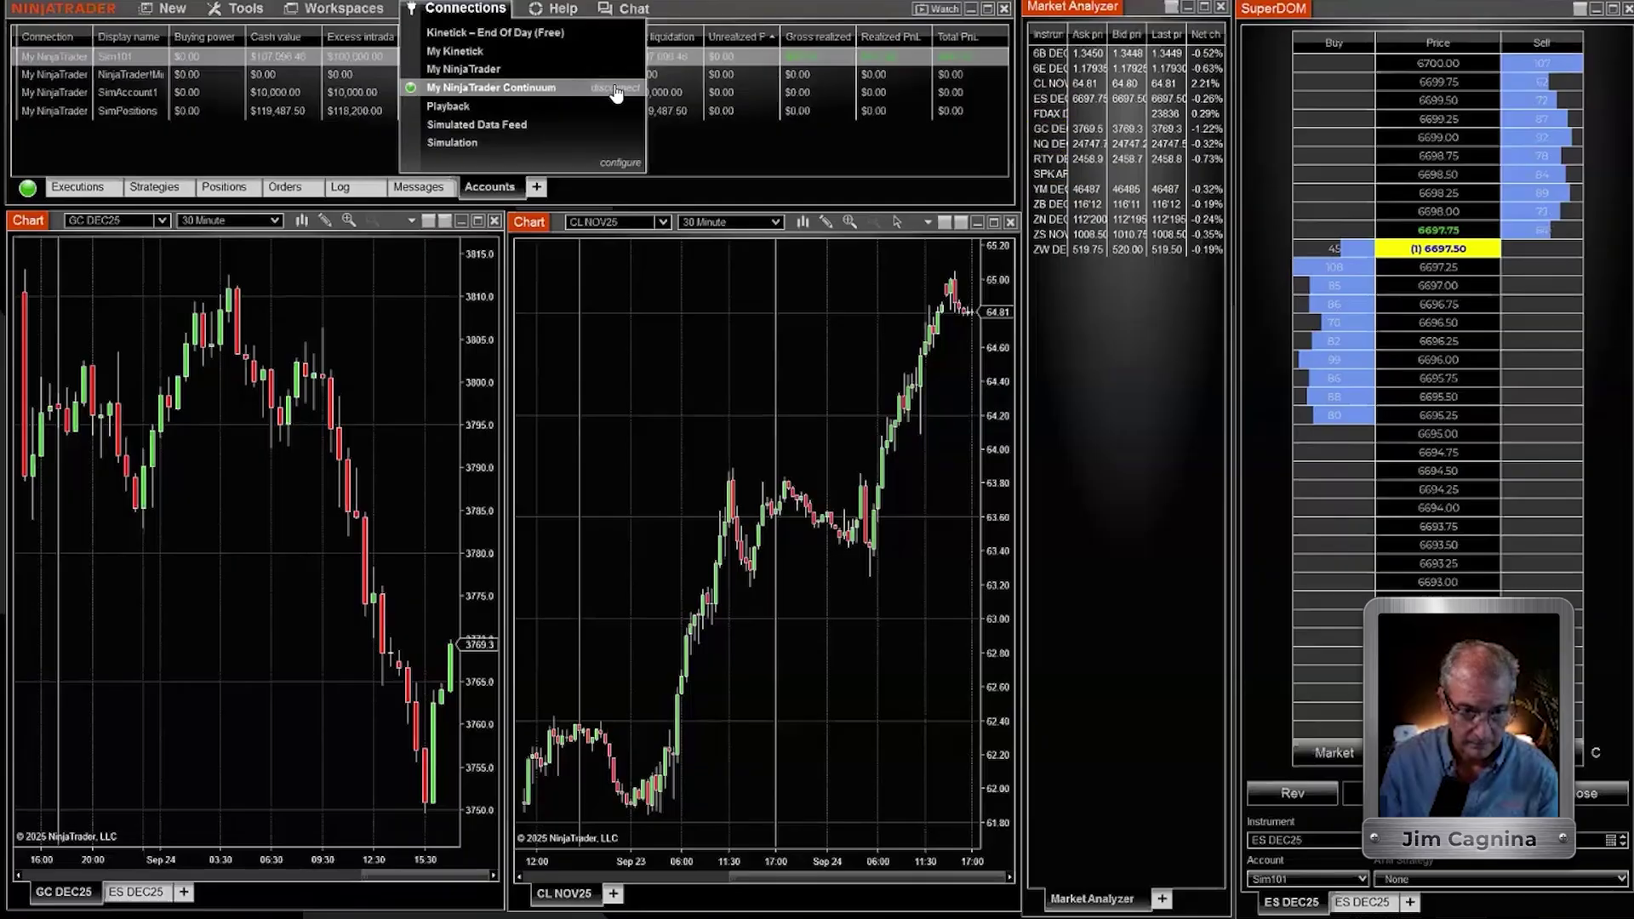
left_click(616, 91)
left_click(247, 9)
mouse_move(315, 218)
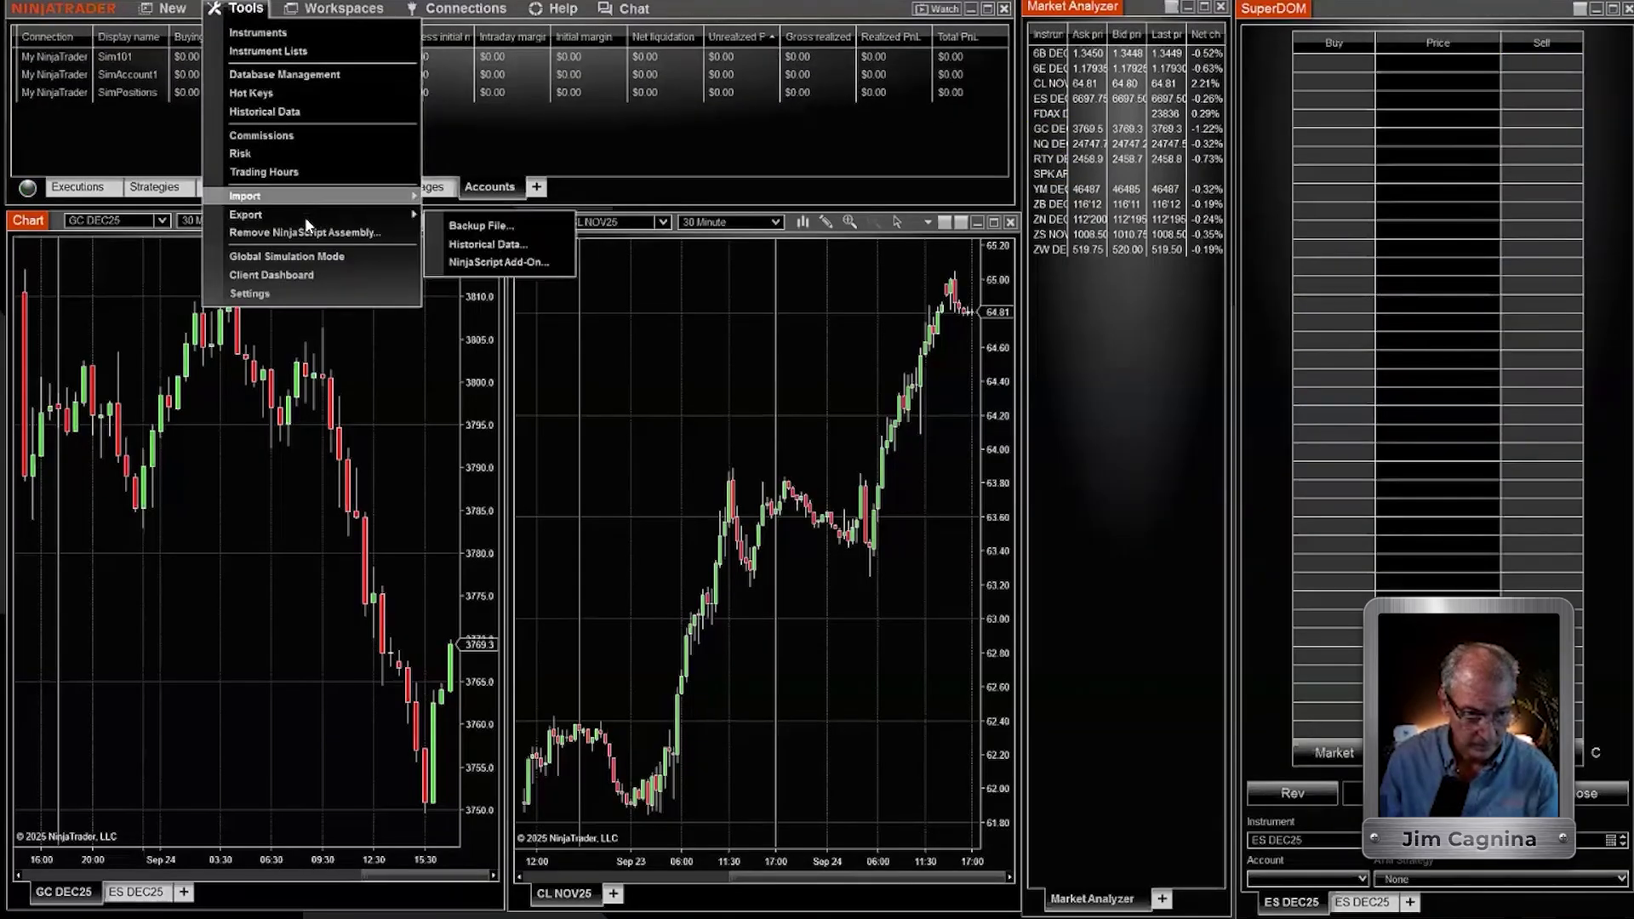
left_click(487, 224)
Step: Export the NinjaTrader backup including workspaces, targeting archive 2025-09-24 in the Videos folder
left_click_drag(513, 5, 672, 184)
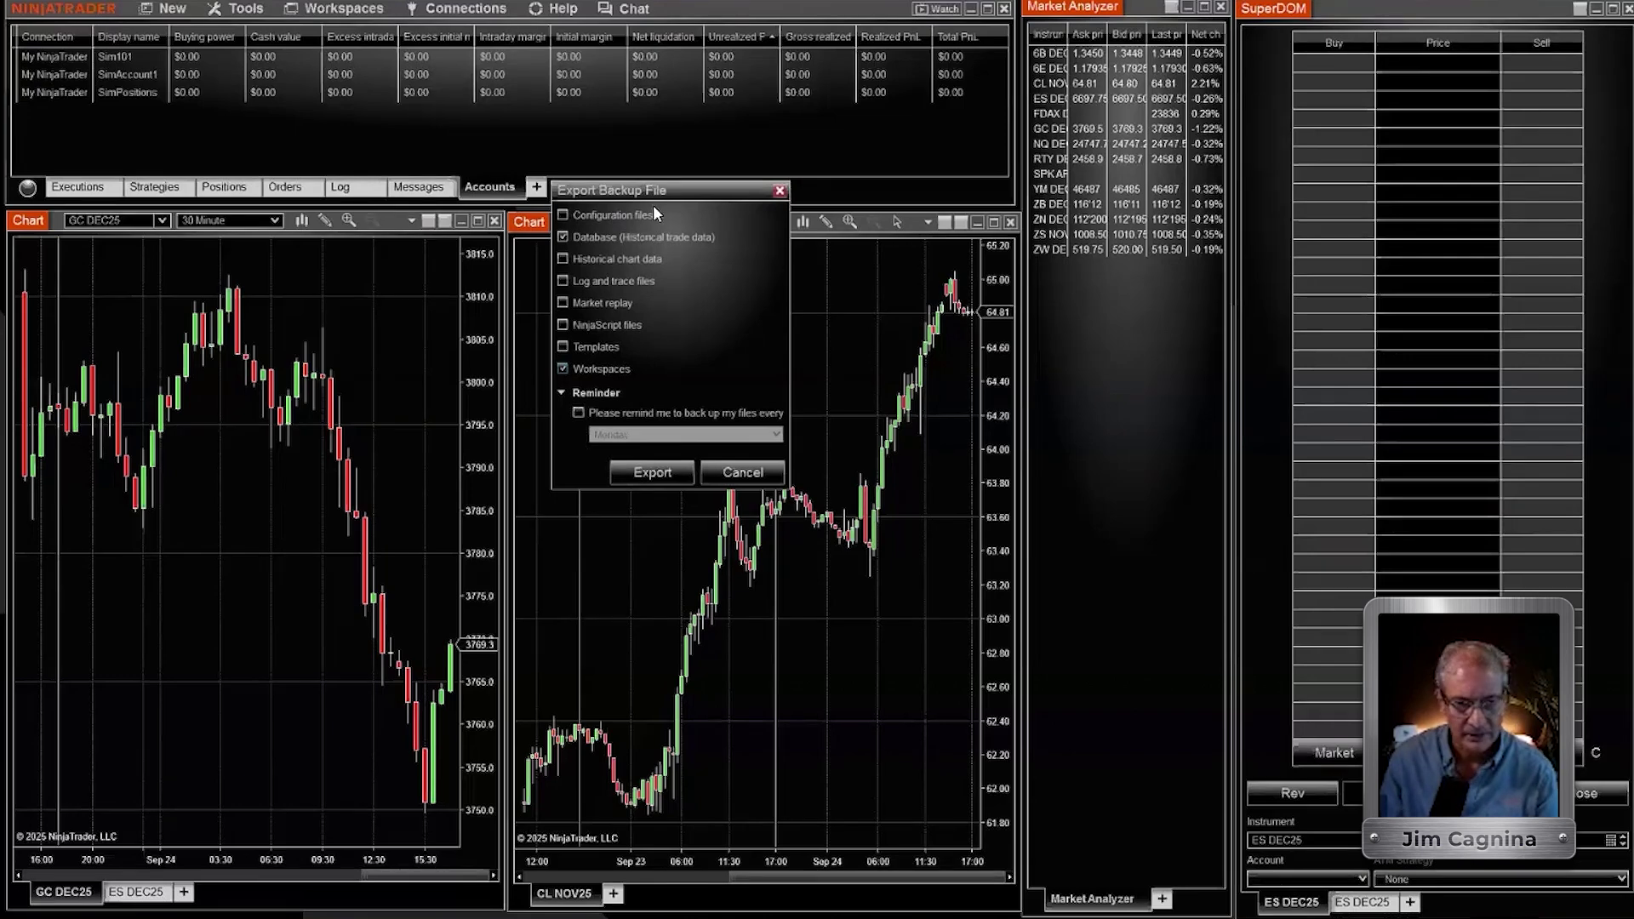
left_click(645, 472)
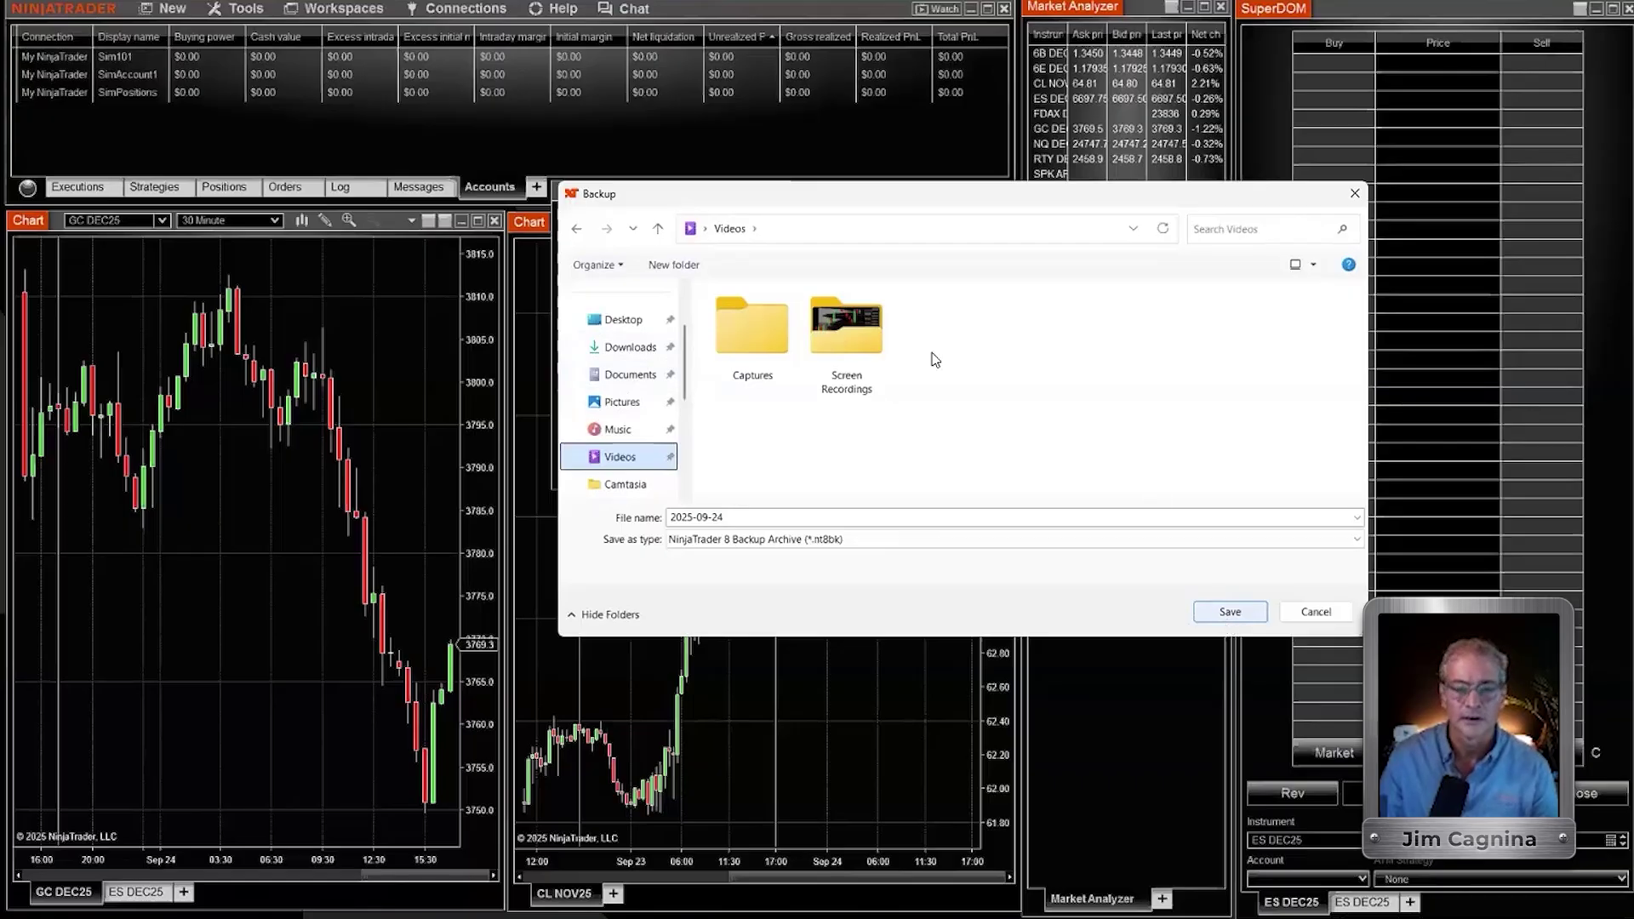
key("Return")
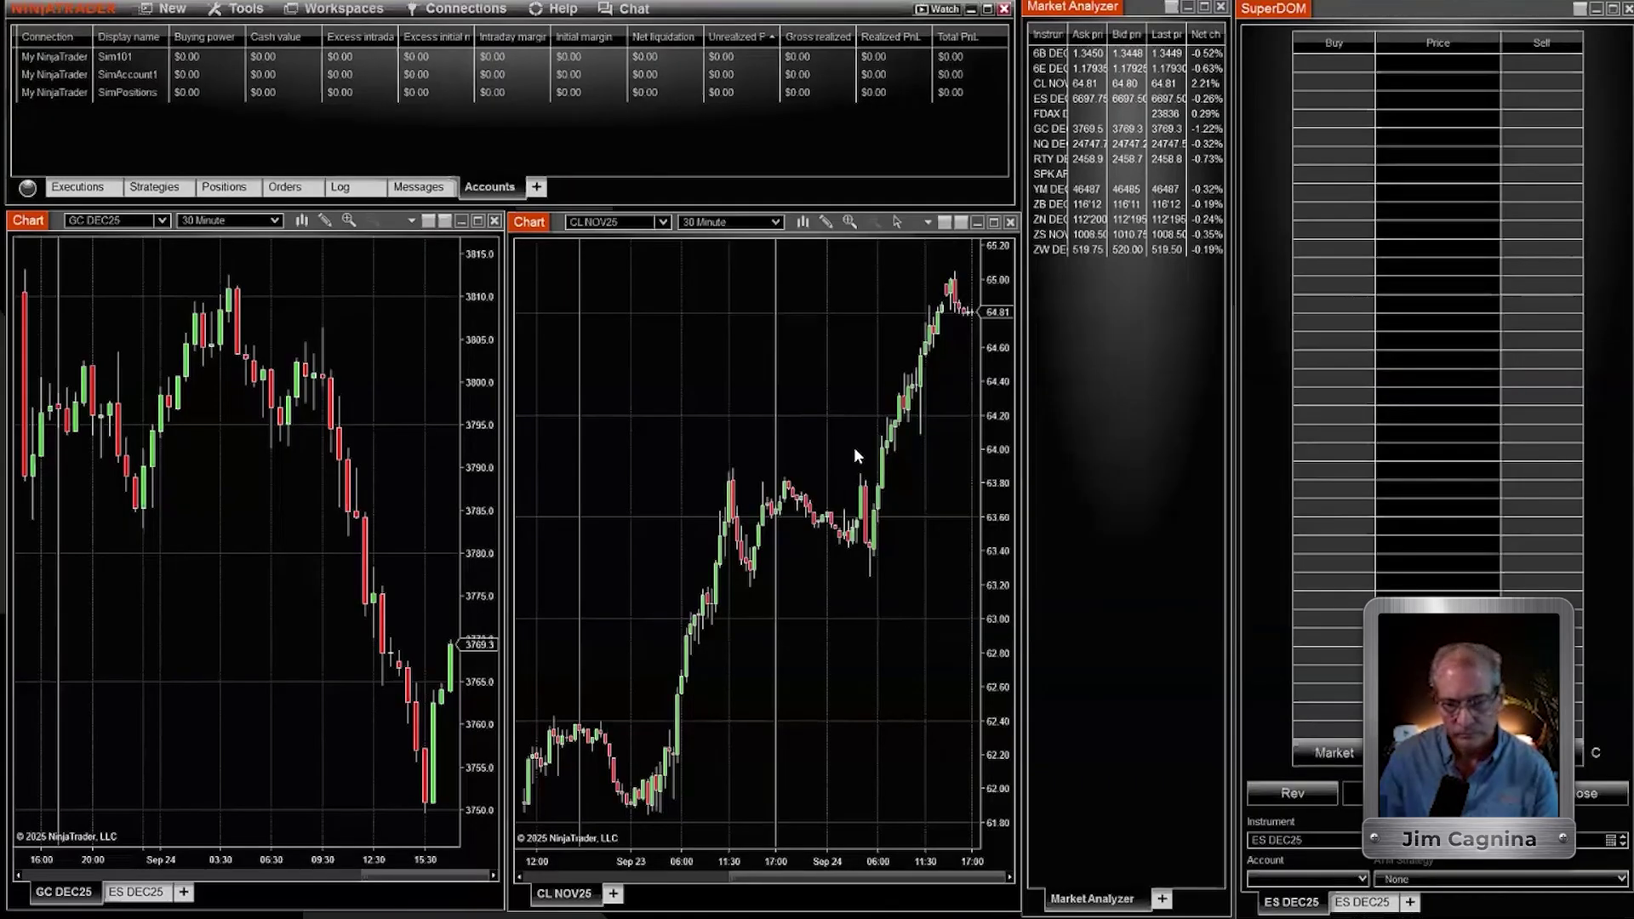